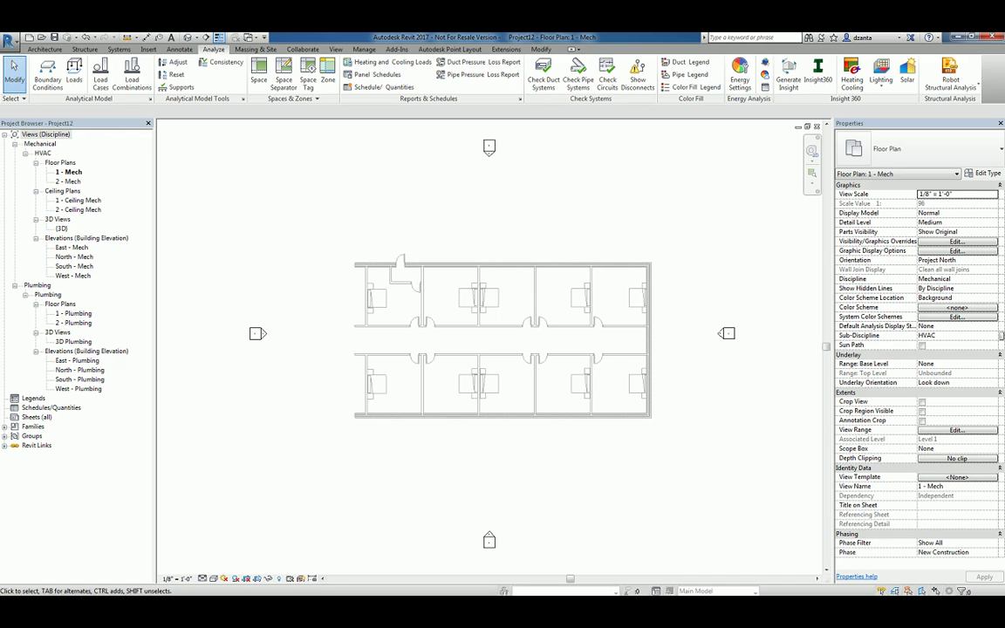
Look over the Insert tab's Link Revit tools for the linked architectural model
{"action": "left_click", "coordinate": [507, 186]}
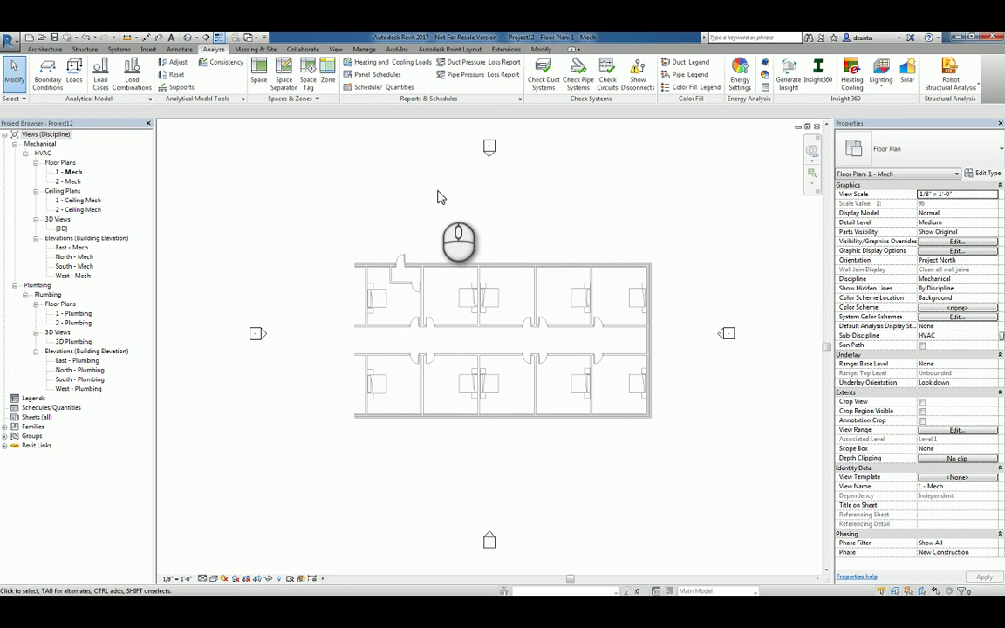
{"action": "left_click", "coordinate": [376, 266]}
{"action": "left_click", "coordinate": [179, 129]}
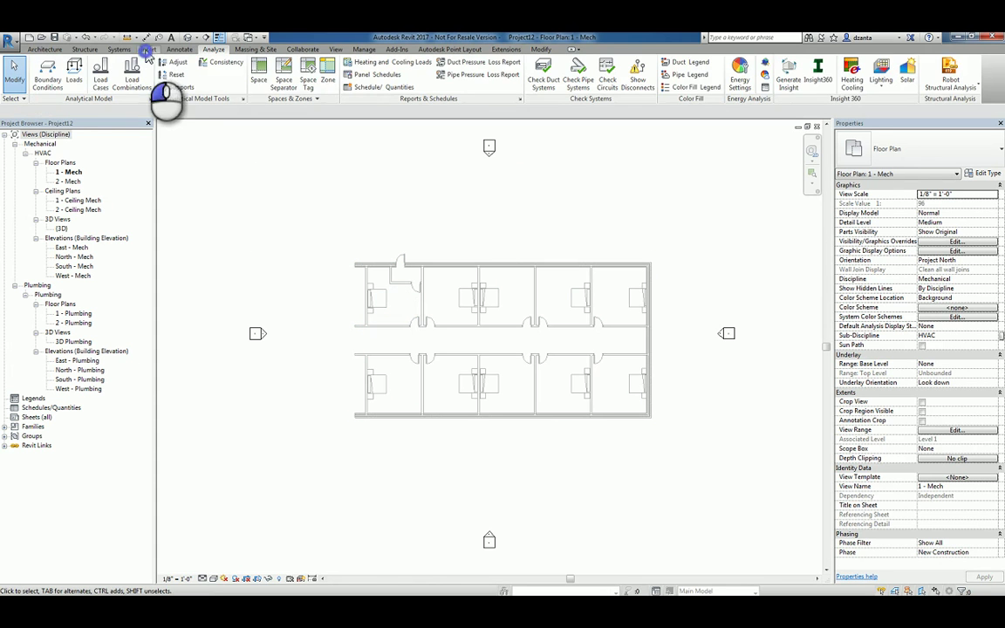
{"action": "left_click", "coordinate": [148, 49]}
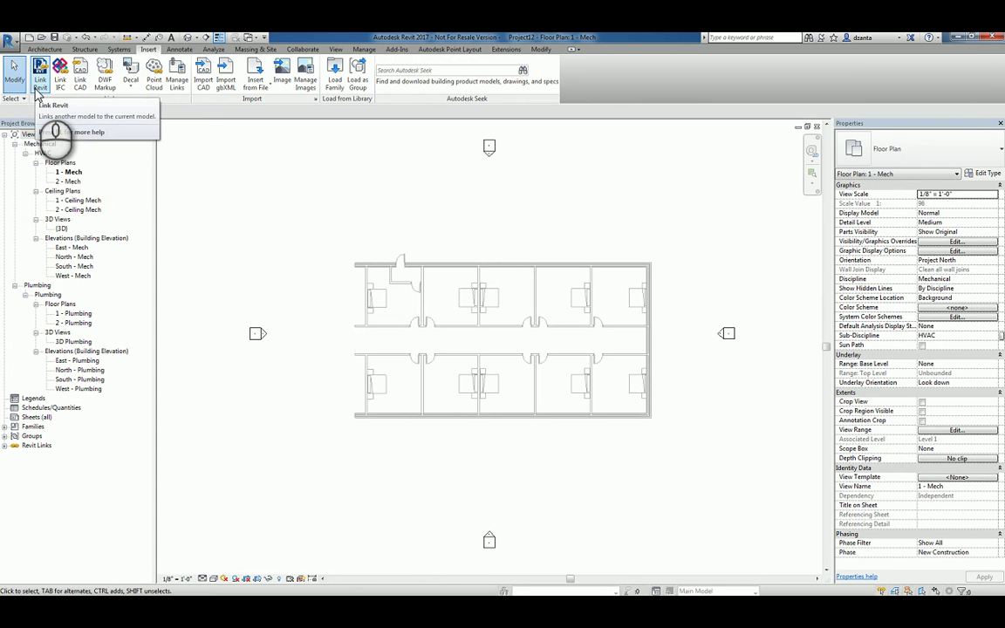
{"action": "left_click", "coordinate": [242, 186]}
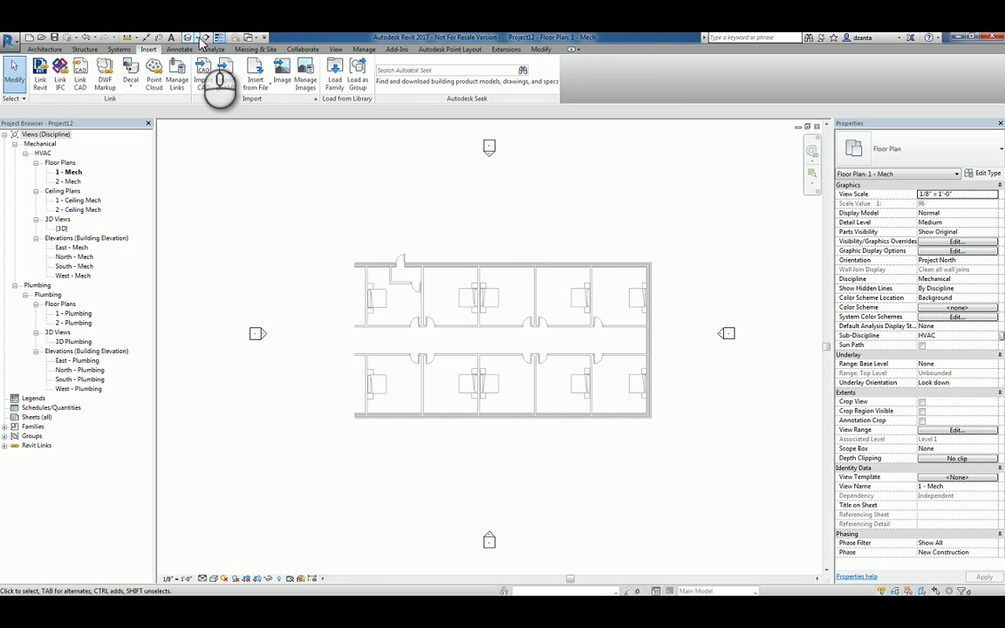
Bring up the Collaborate tab's Copy/Monitor options for the linked Arch Model.rvt
{"action": "left_click", "coordinate": [297, 50]}
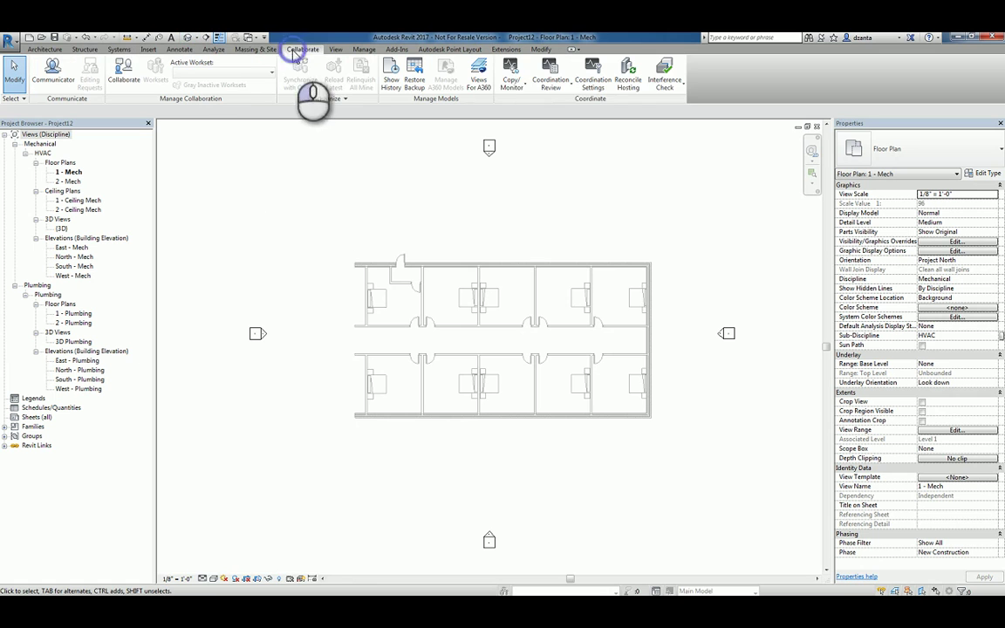
{"action": "left_click", "coordinate": [511, 80]}
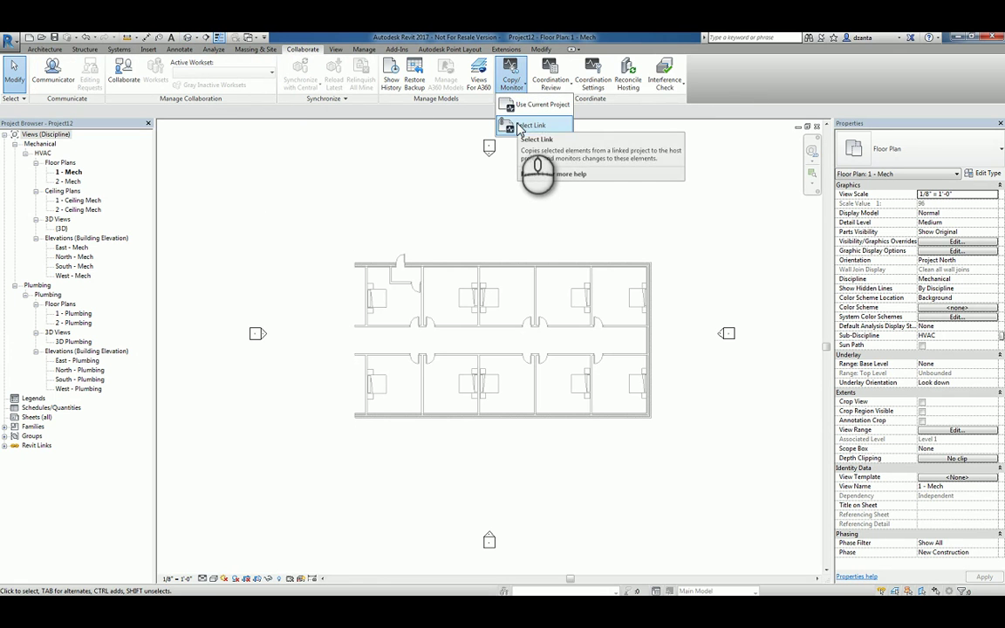
{"action": "left_click", "coordinate": [419, 163]}
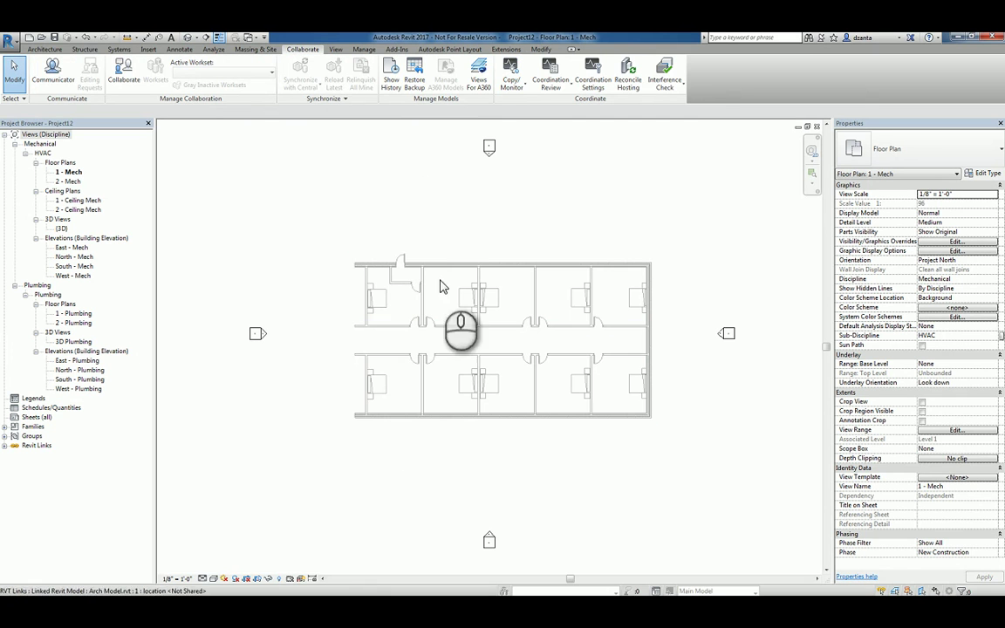
In the default 3D view, hide the linked architectural model's elements
{"action": "left_click", "coordinate": [187, 39]}
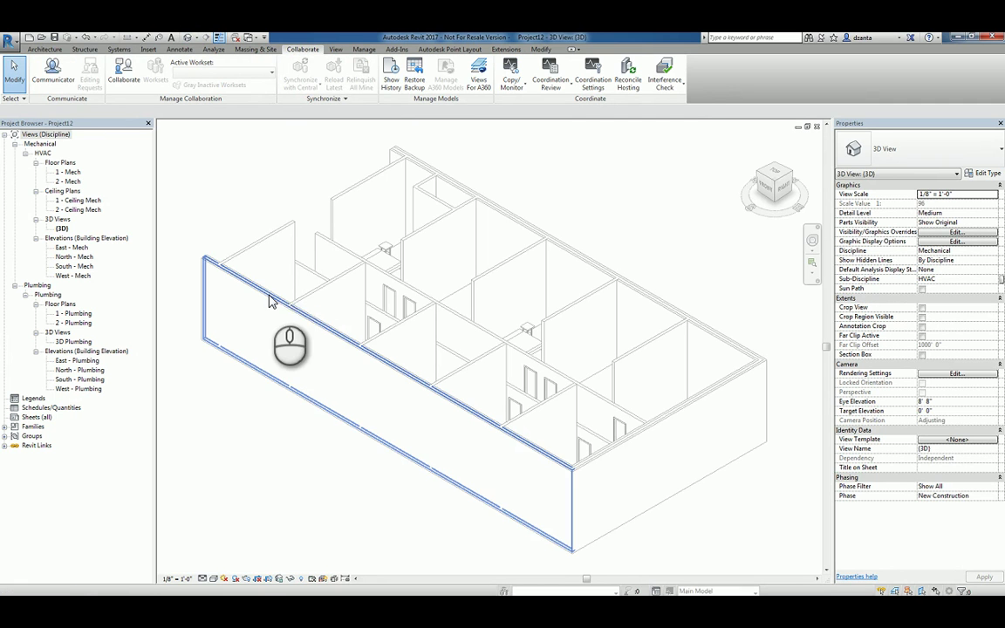
{"action": "left_click", "coordinate": [288, 483]}
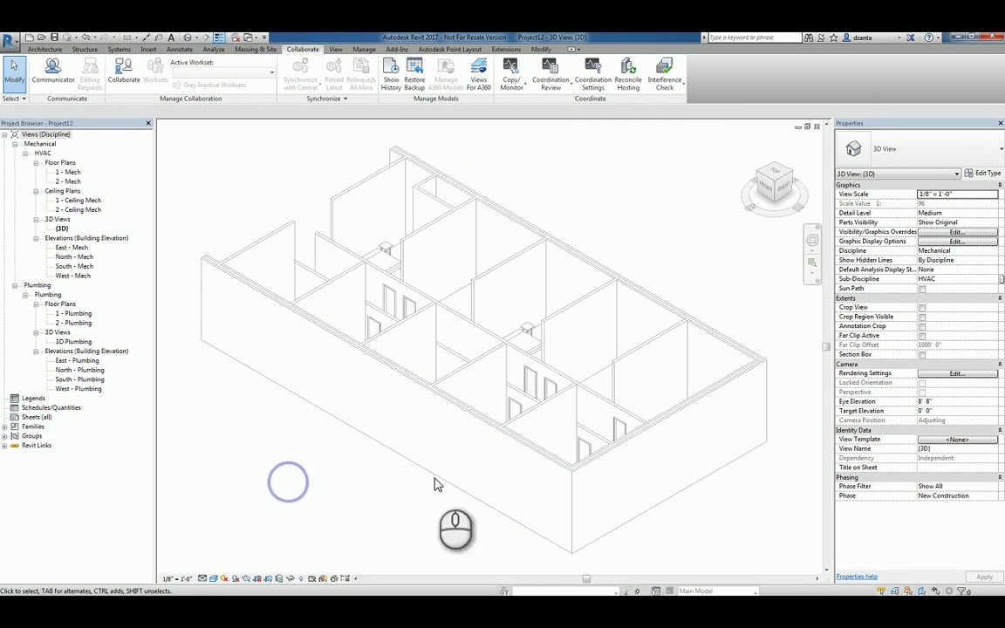
{"action": "left_click", "coordinate": [482, 439]}
{"action": "right_click", "coordinate": [481, 439]}
{"action": "mouse_move", "coordinate": [590, 255]}
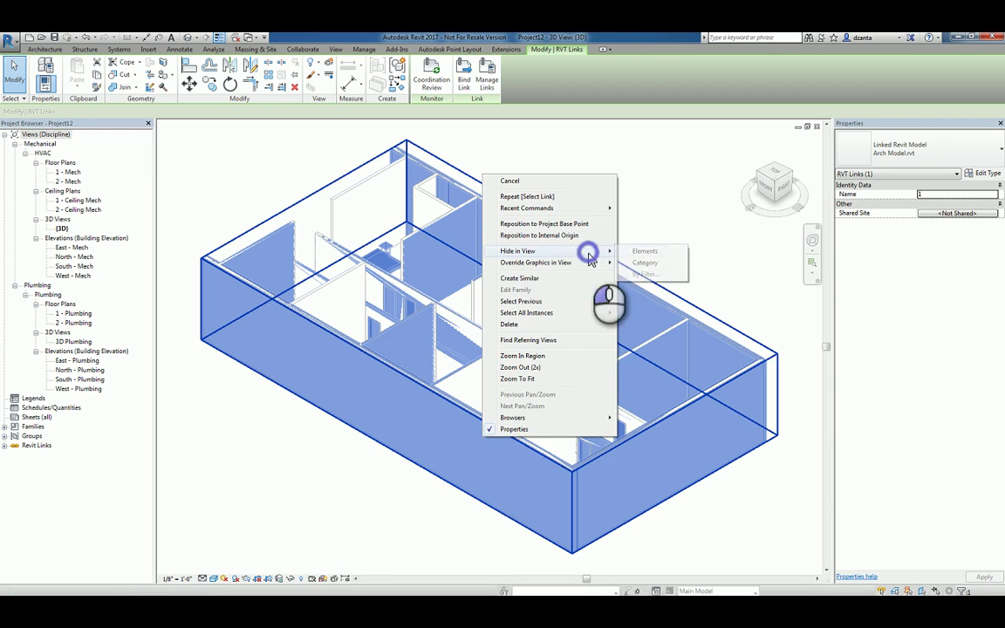
{"action": "left_click", "coordinate": [645, 252]}
{"action": "left_click", "coordinate": [657, 181]}
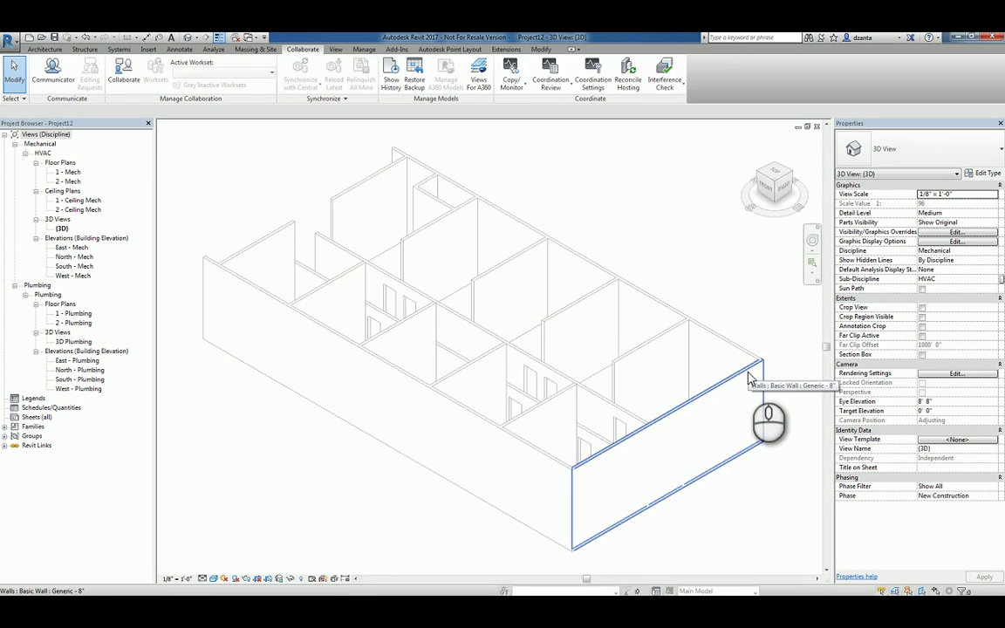
Set the 3D view discipline to Coordination and inspect a shaded interior wall
{"action": "left_click", "coordinate": [957, 250]}
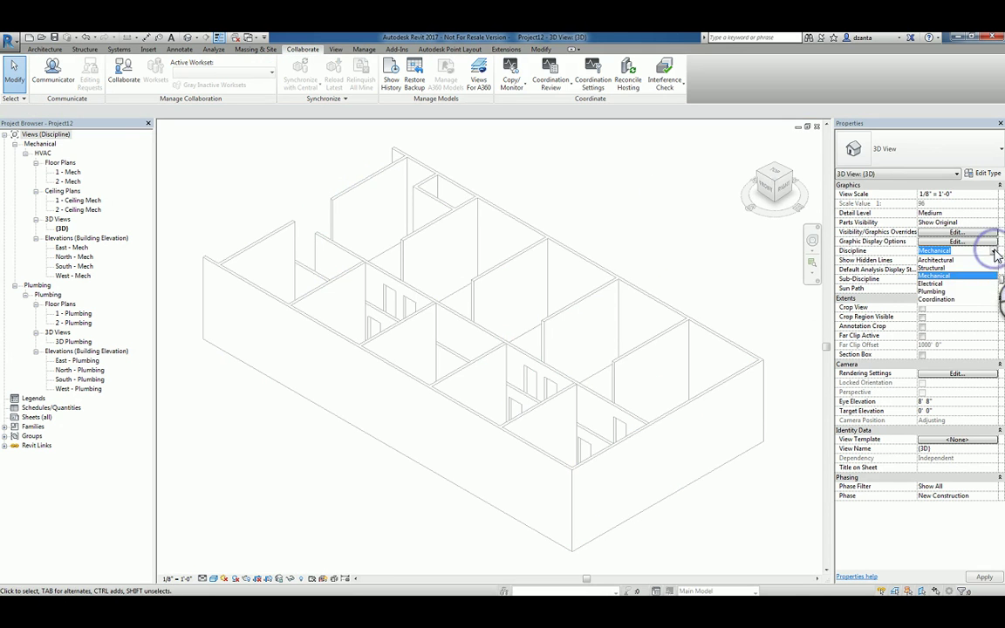
{"action": "left_click", "coordinate": [949, 300]}
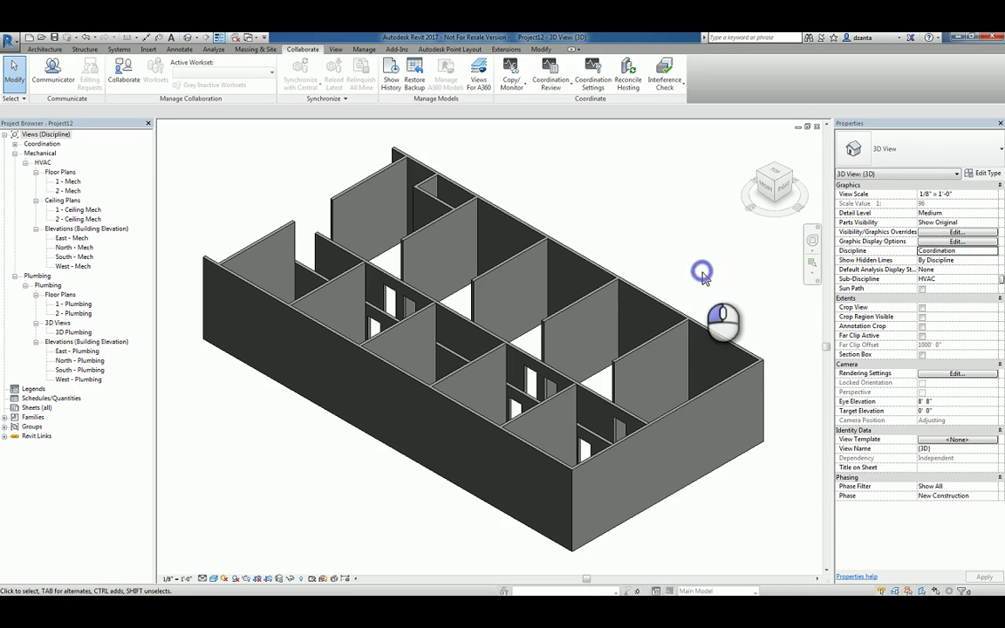
{"action": "left_click", "coordinate": [651, 366]}
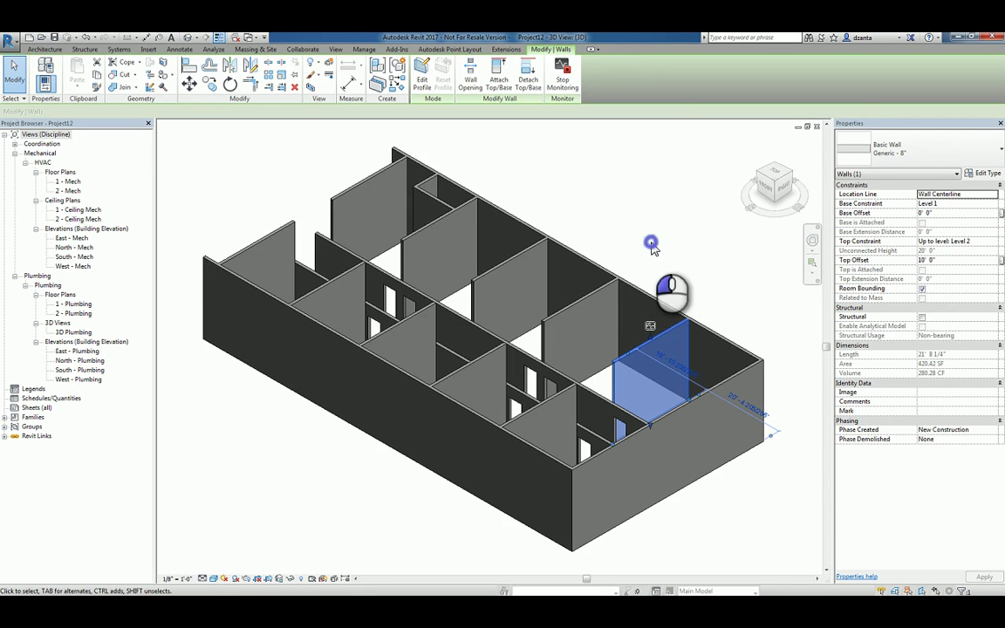
{"action": "left_click", "coordinate": [652, 244]}
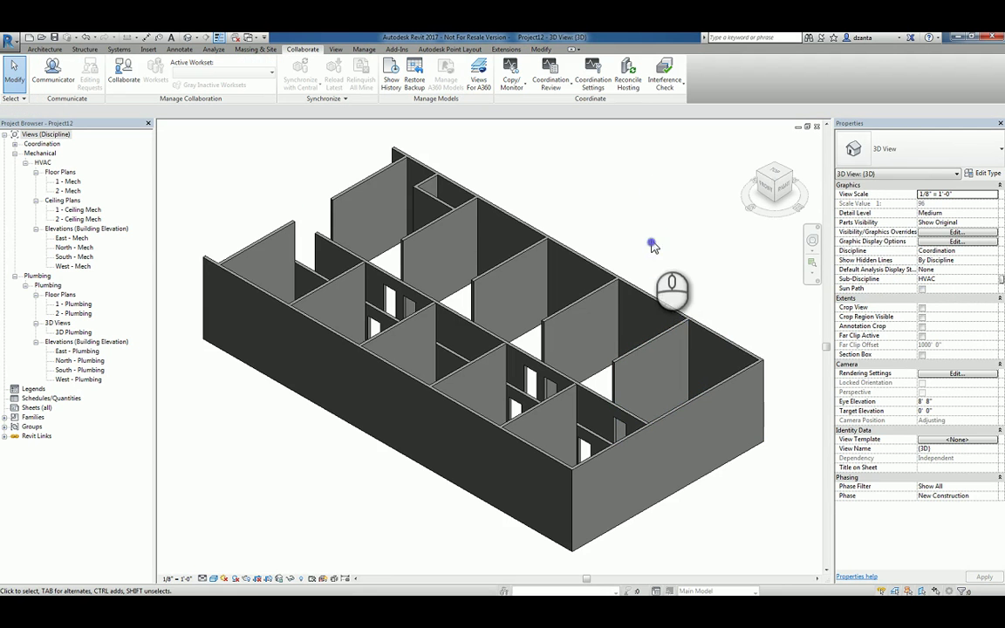
Close the 3D view, cancel the Space Naming Utility, and switch to the Analyze tools
{"action": "left_click", "coordinate": [816, 126]}
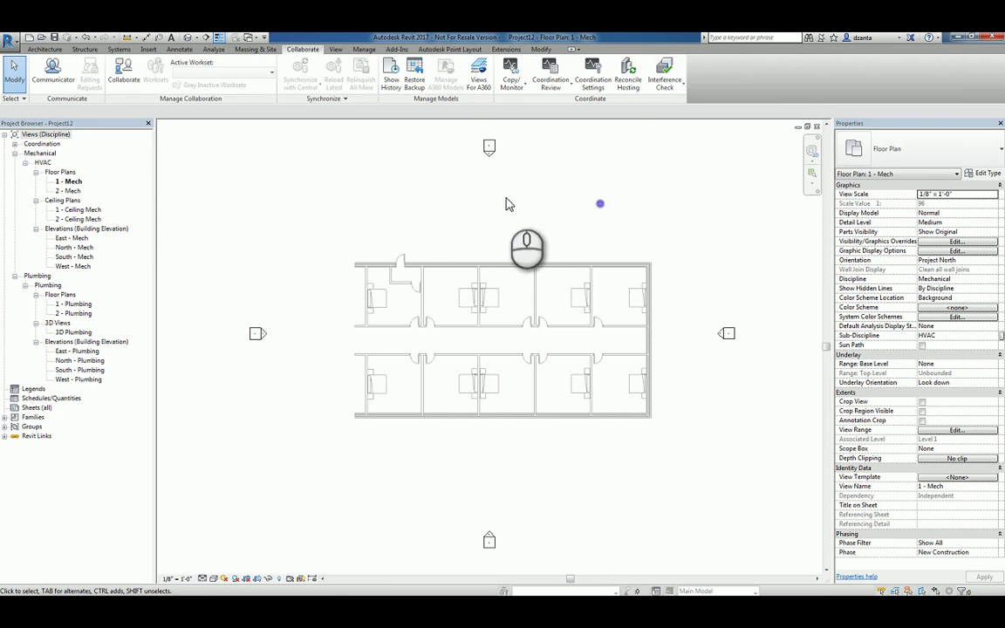
{"action": "left_click", "coordinate": [396, 49]}
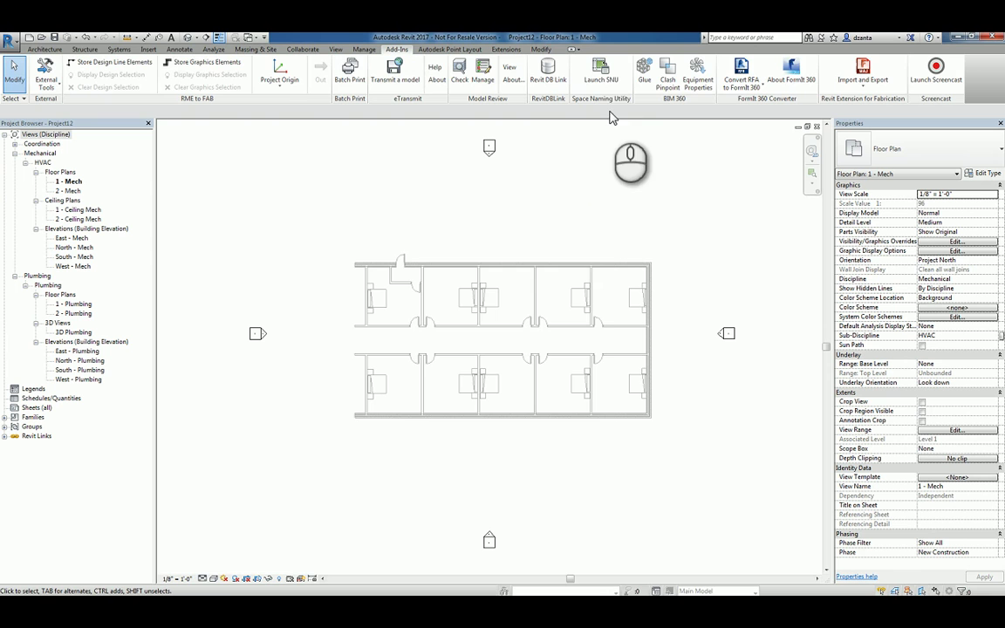
{"action": "left_click", "coordinate": [605, 81]}
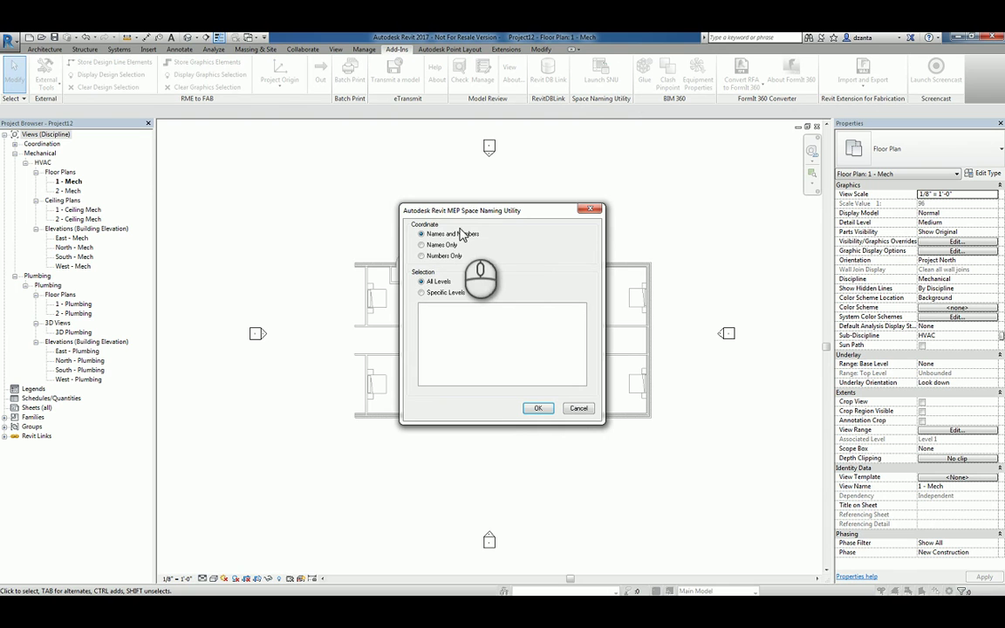
{"action": "left_click", "coordinate": [579, 409]}
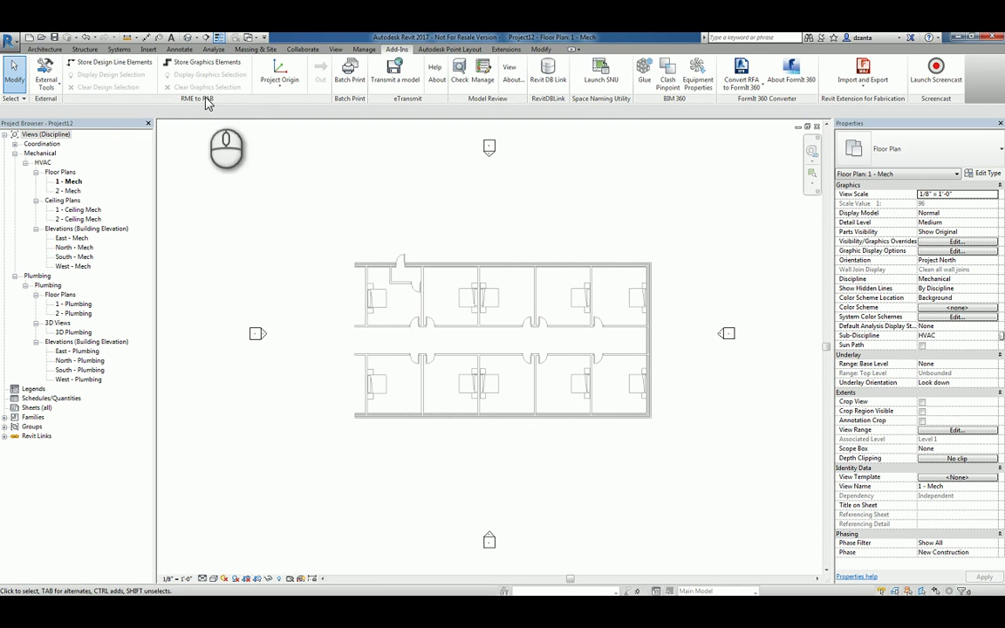
{"action": "left_click", "coordinate": [213, 50]}
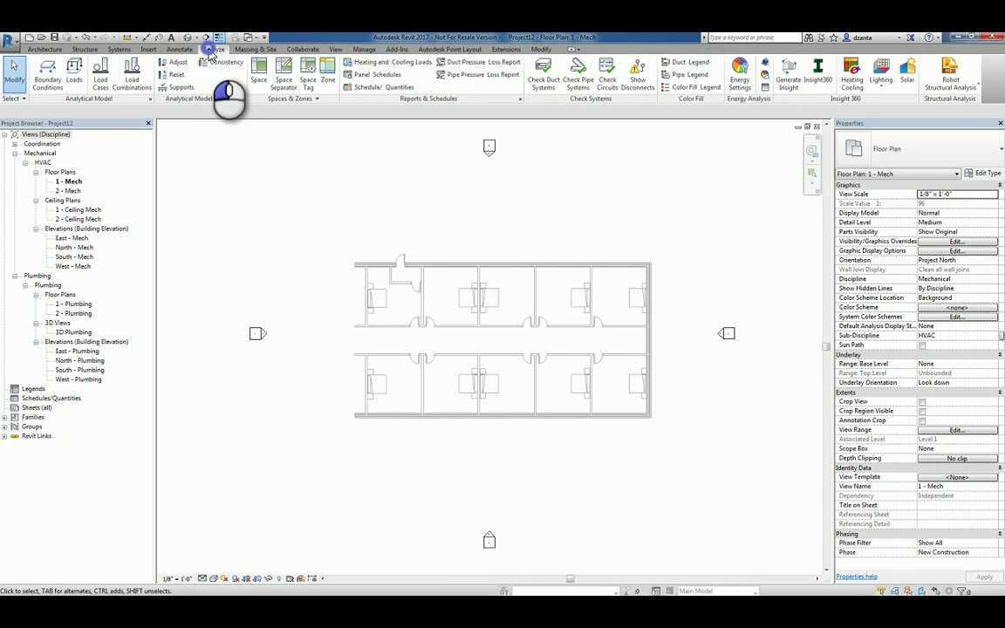
Browse the Architecture and Annotate tabs, return to Analyze, and pan the 1 - Mech plan
{"action": "left_click", "coordinate": [45, 48]}
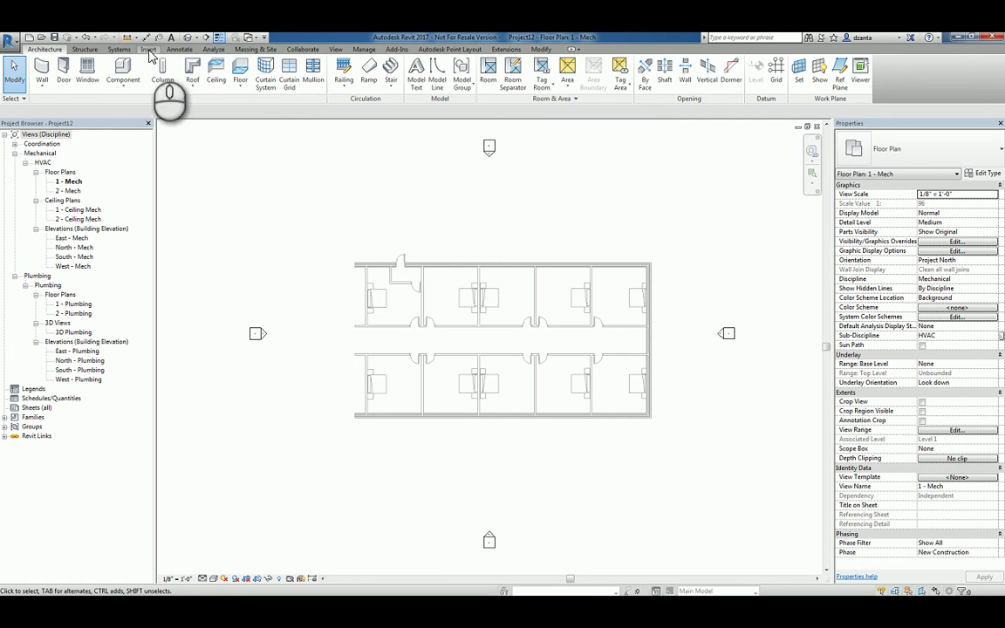
{"action": "left_click", "coordinate": [177, 50]}
{"action": "left_click", "coordinate": [212, 50]}
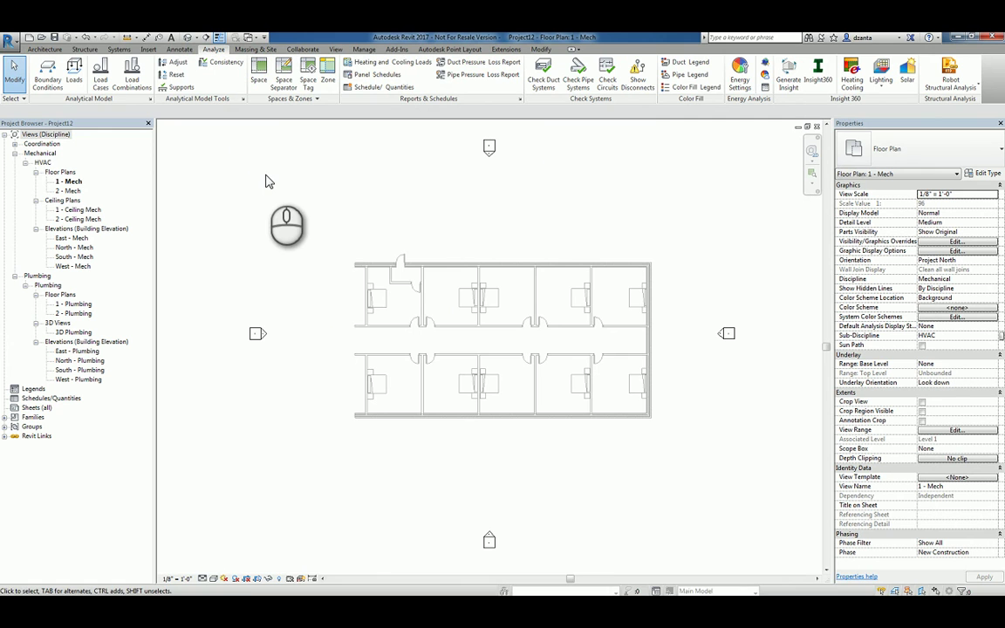
{"action": "middle_click_drag", "start_coordinate": [400, 233], "coordinate": [381, 214]}
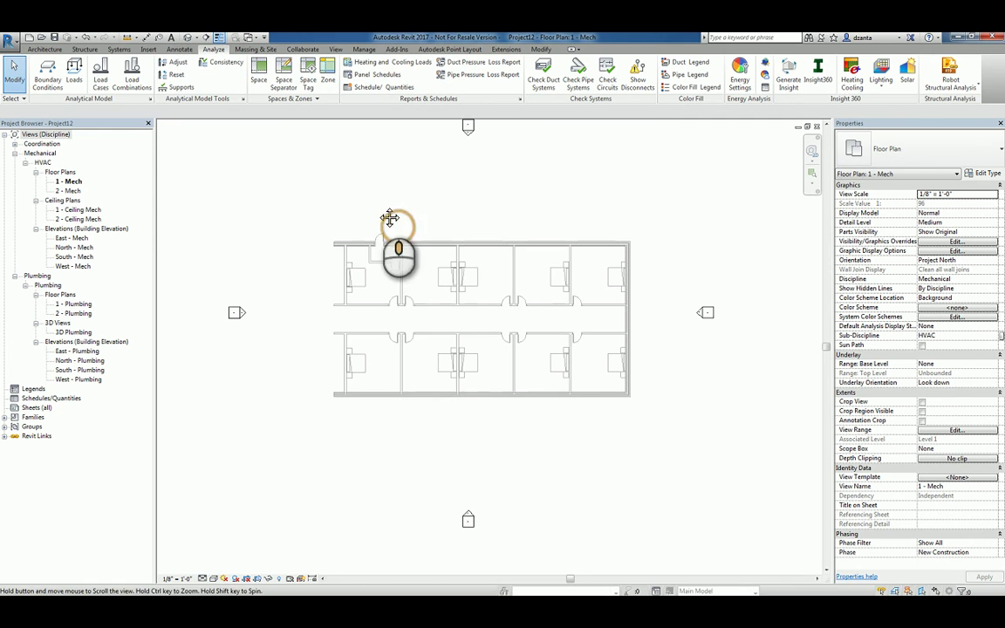
Place a space with the Space Tag With Volume tag in the upper-left room
{"action": "left_click", "coordinate": [259, 77]}
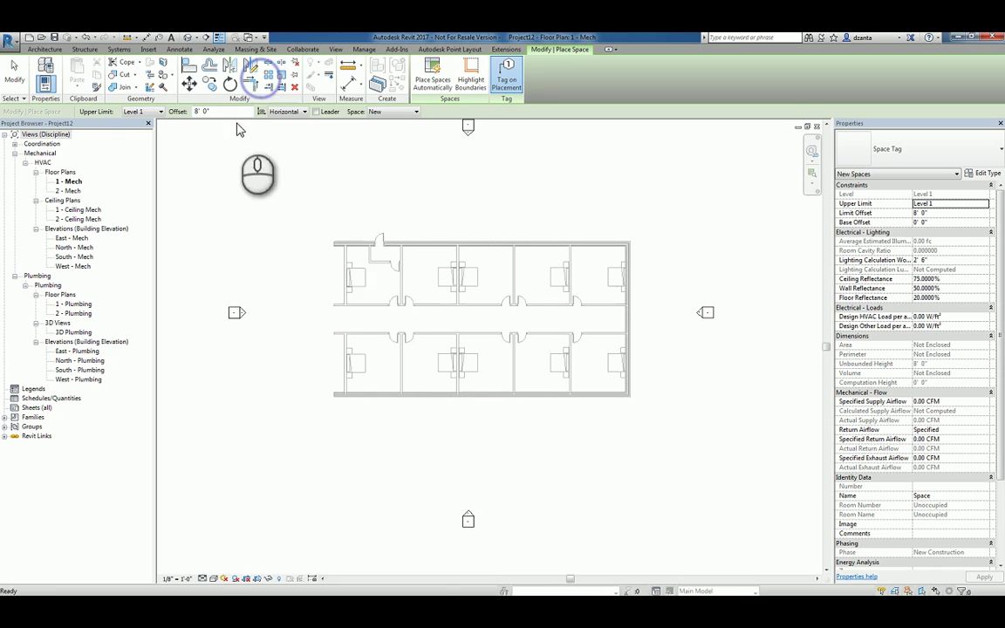
{"action": "scroll", "coordinate": [377, 288], "scroll_direction": "up", "scroll_amount": 2}
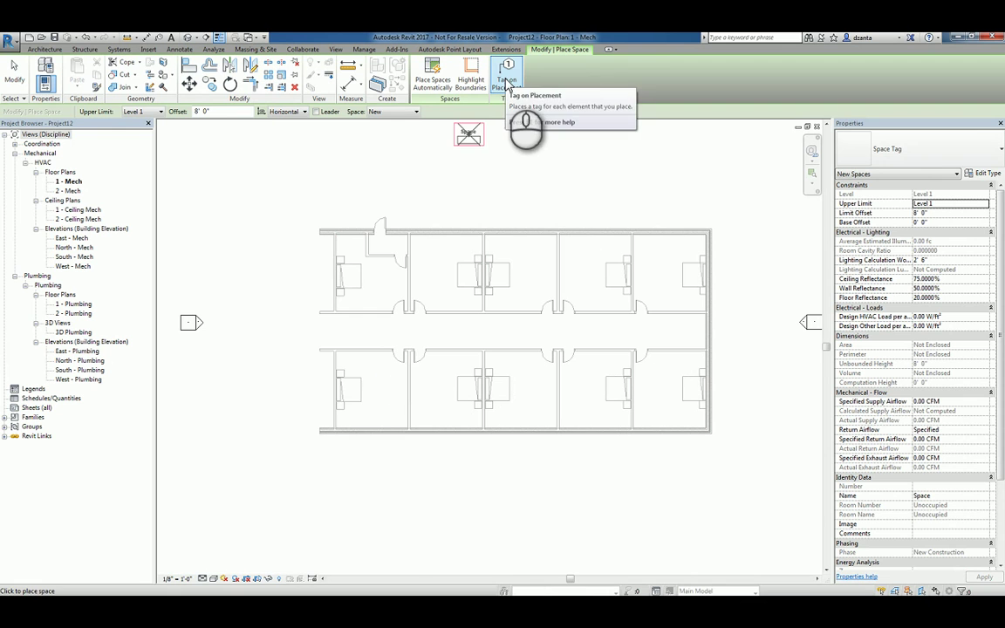
{"action": "left_click", "coordinate": [910, 156]}
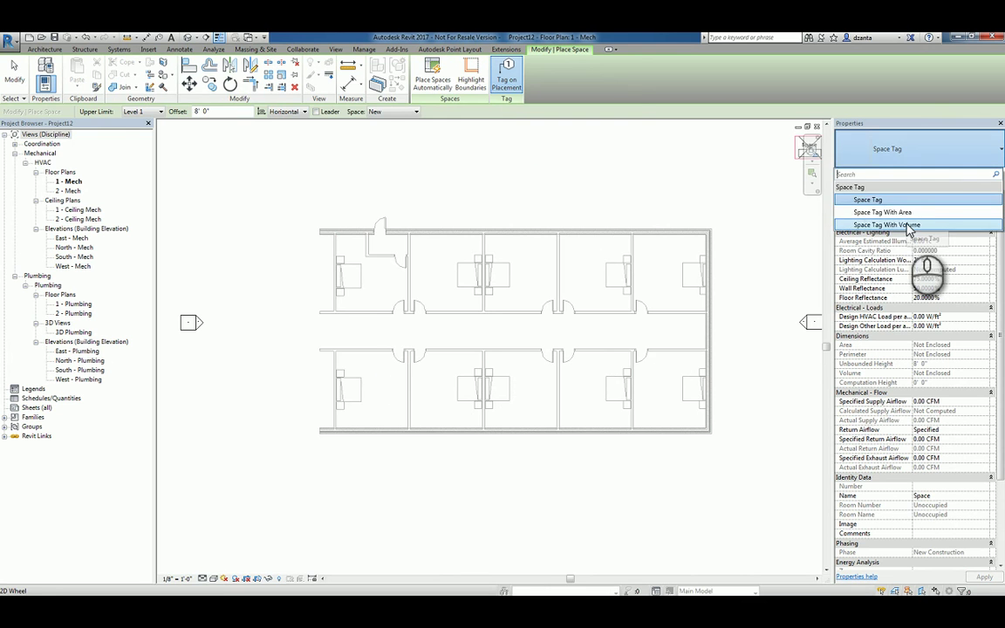
{"action": "left_click", "coordinate": [908, 225]}
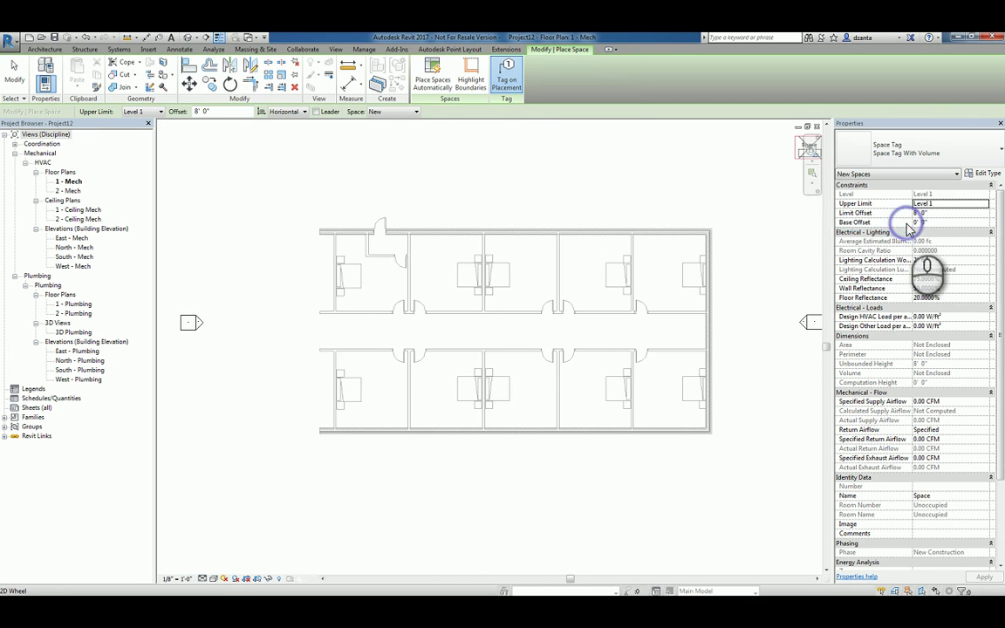
{"action": "left_click", "coordinate": [375, 274]}
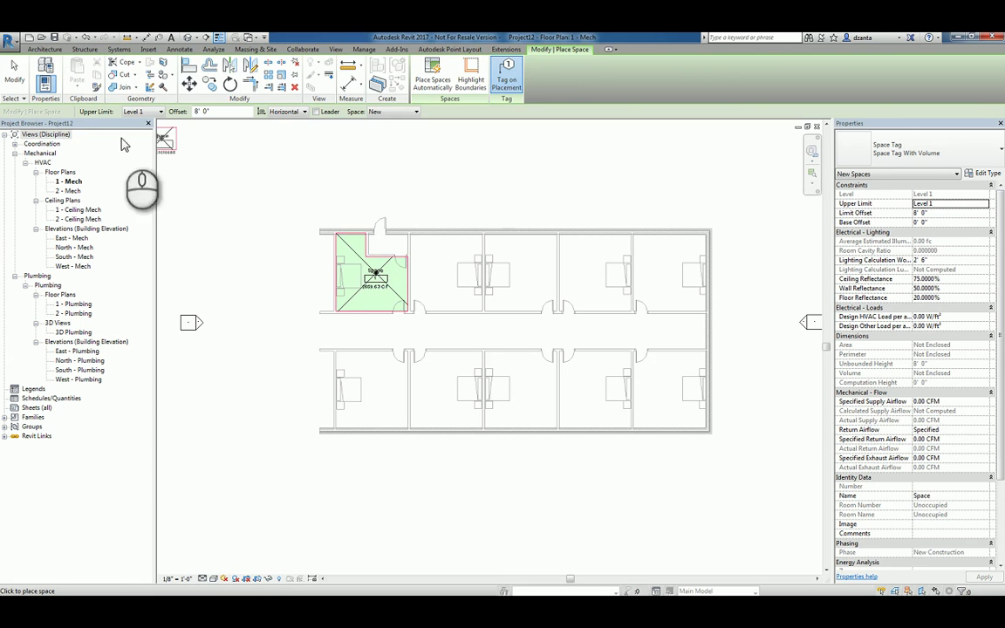
{"action": "left_click", "coordinate": [15, 77]}
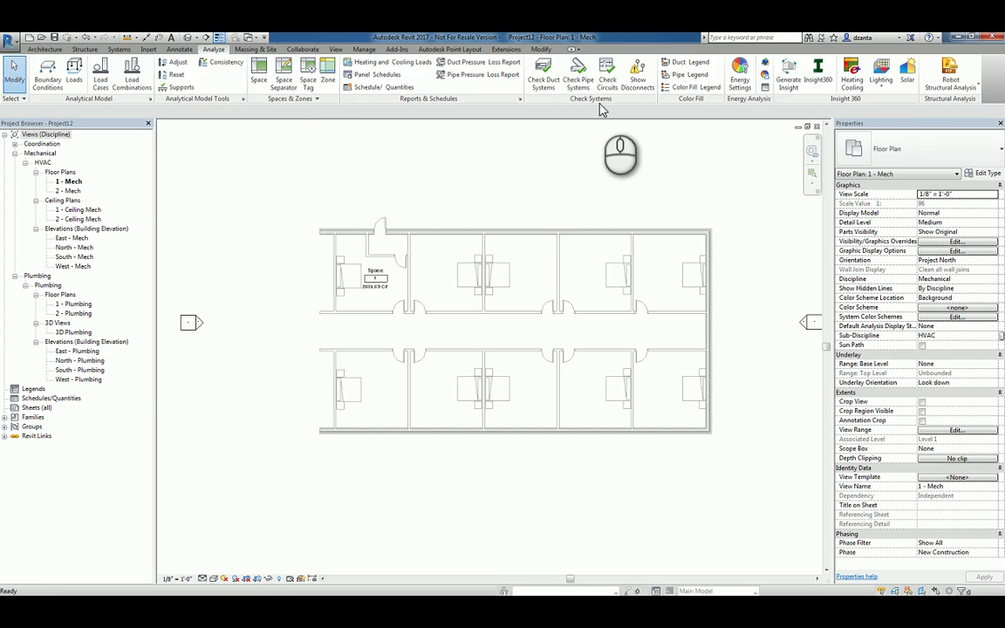
{"action": "left_click", "coordinate": [180, 48]}
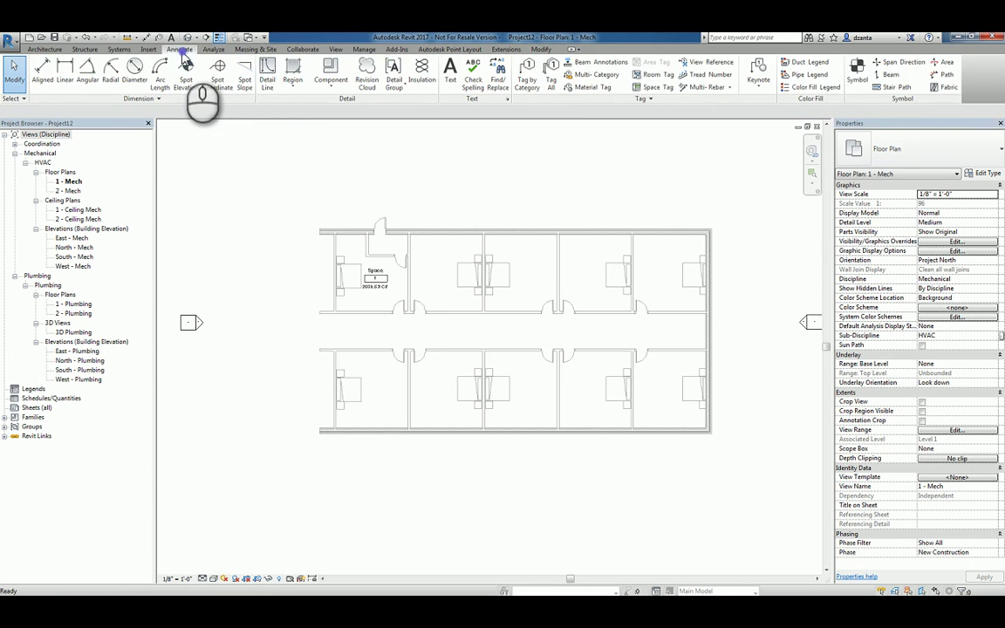
{"action": "left_click", "coordinate": [650, 103]}
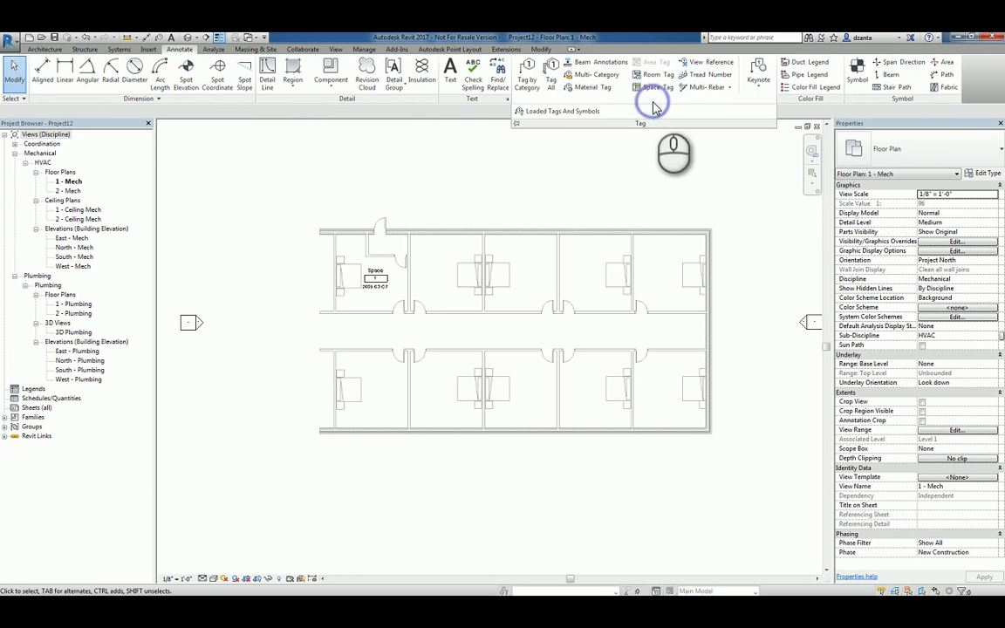
{"action": "left_click", "coordinate": [583, 112]}
{"action": "left_click", "coordinate": [602, 211]}
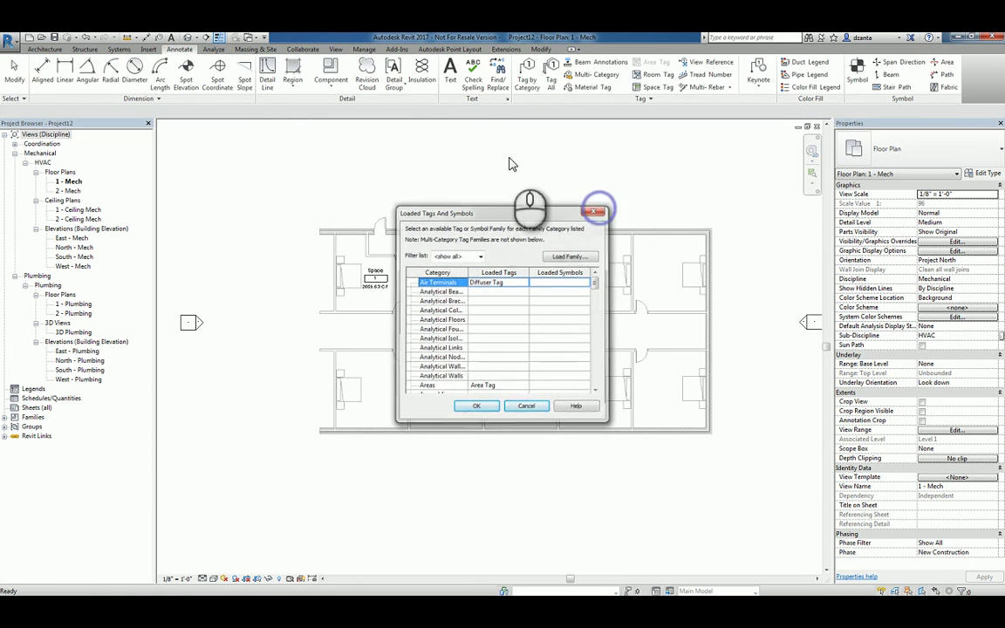
{"action": "left_click", "coordinate": [211, 50]}
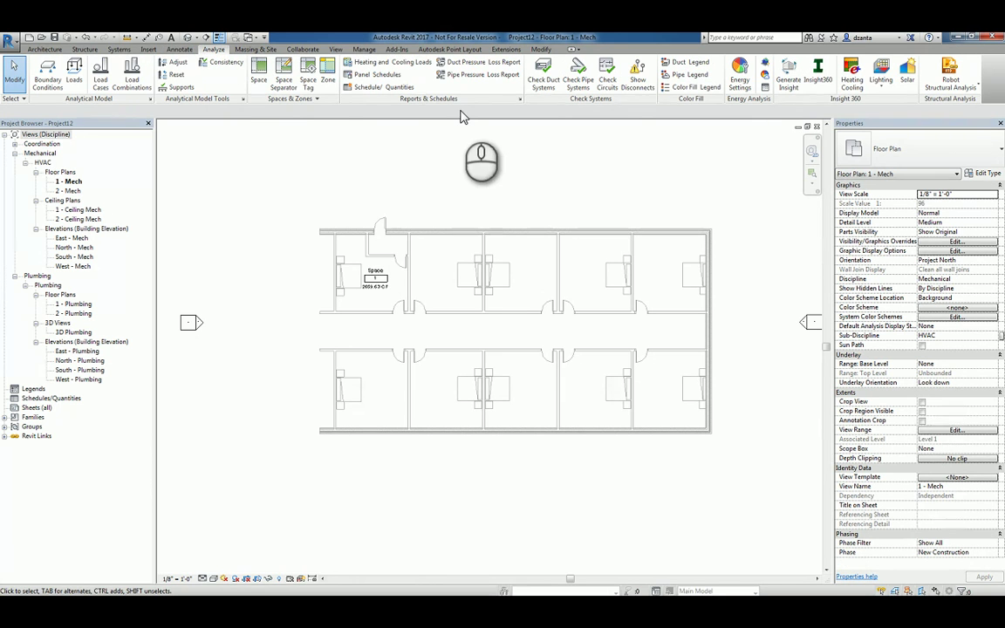
{"action": "left_click", "coordinate": [315, 98]}
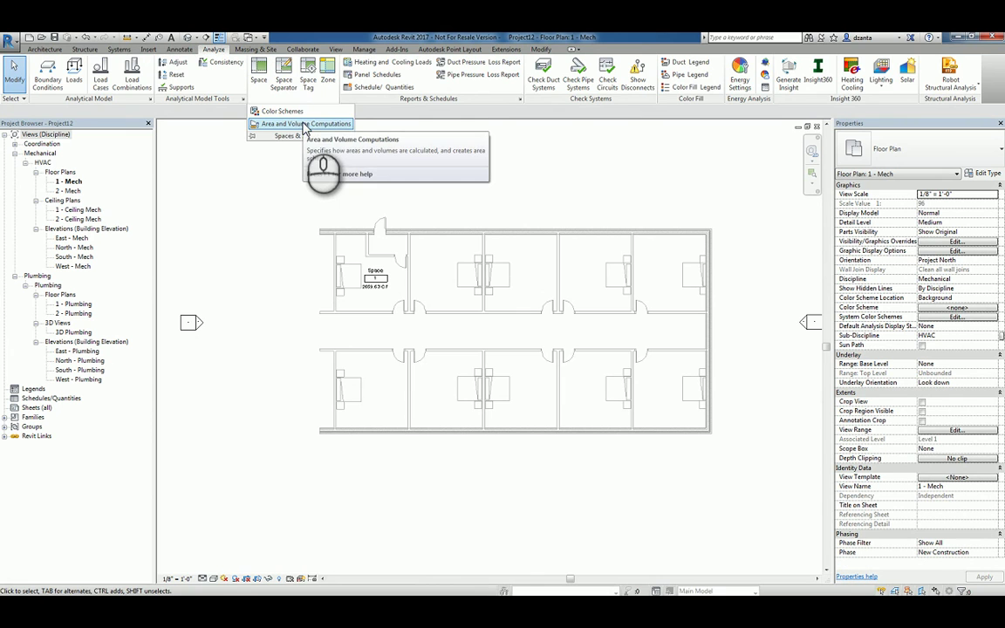
{"action": "left_click", "coordinate": [44, 49]}
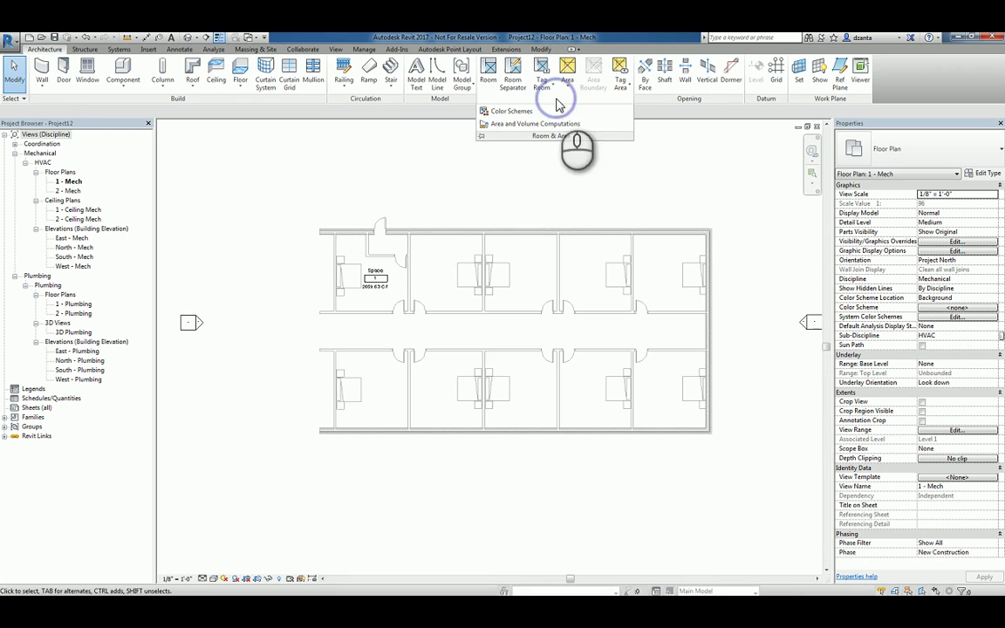
{"action": "left_click", "coordinate": [554, 125]}
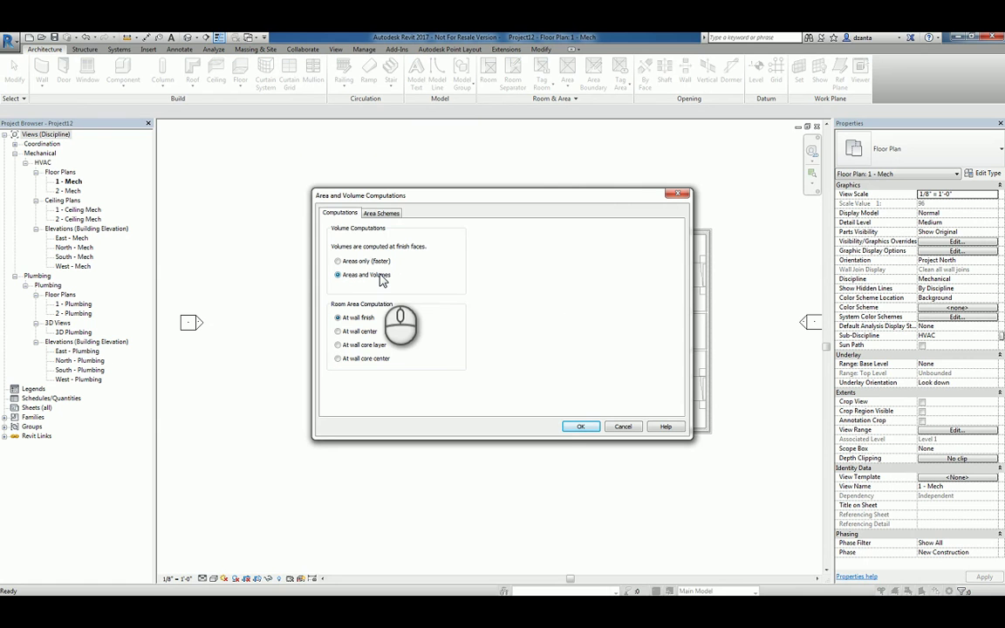
{"action": "left_click", "coordinate": [580, 426]}
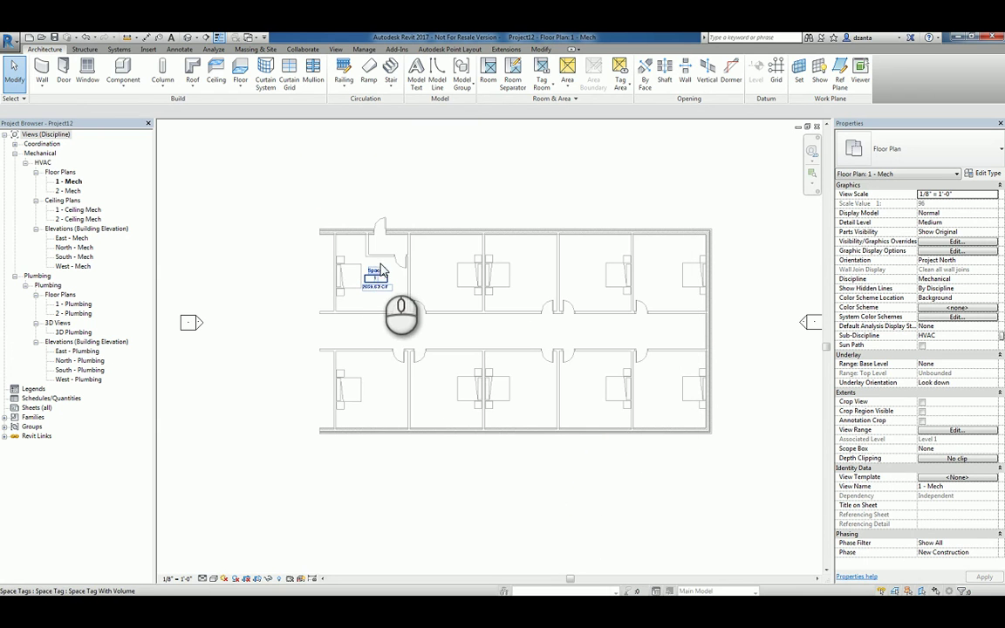
Place spaces automatically in every enclosed room, creating Spaces 1 to 11
{"action": "left_click", "coordinate": [212, 50]}
{"action": "left_click", "coordinate": [259, 77]}
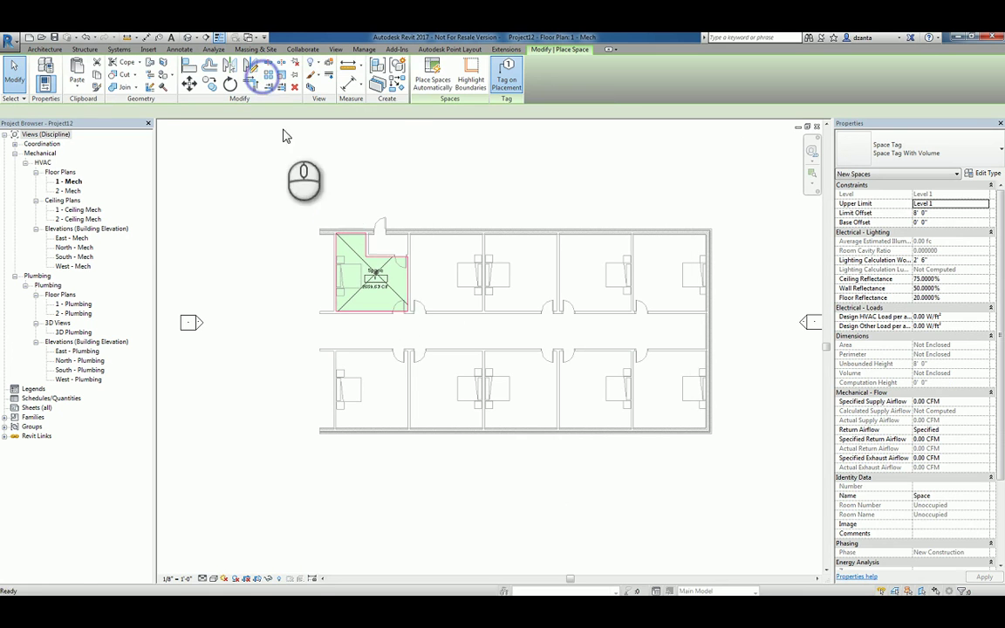
{"action": "left_click", "coordinate": [441, 81]}
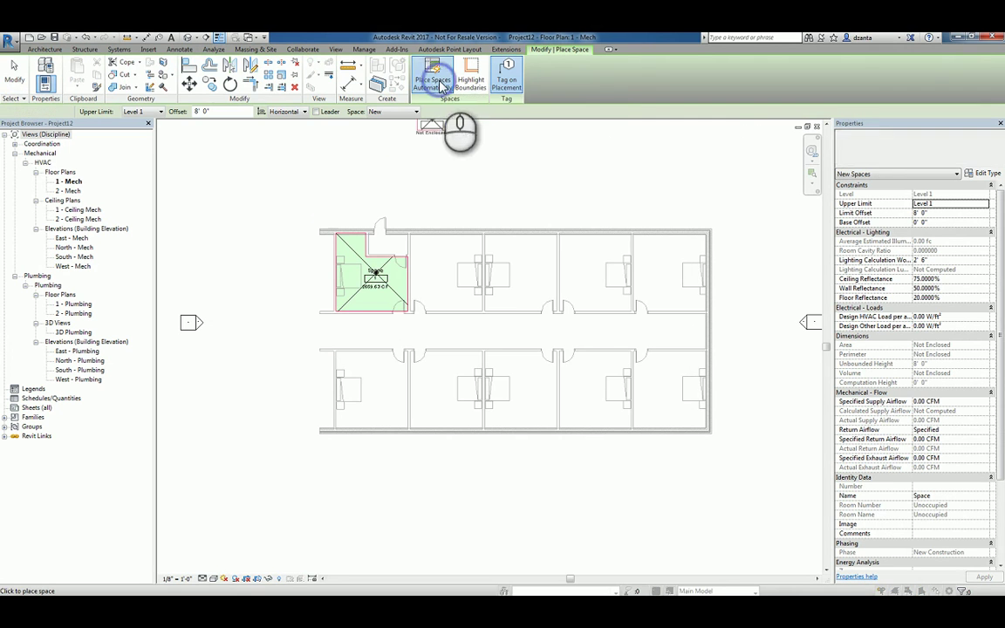
{"action": "left_click", "coordinate": [566, 320]}
{"action": "key", "text": "Escape"}
Select Space 7 to check its volume tag, then deselect it
{"action": "scroll", "coordinate": [460, 237], "scroll_direction": "up", "scroll_amount": 3}
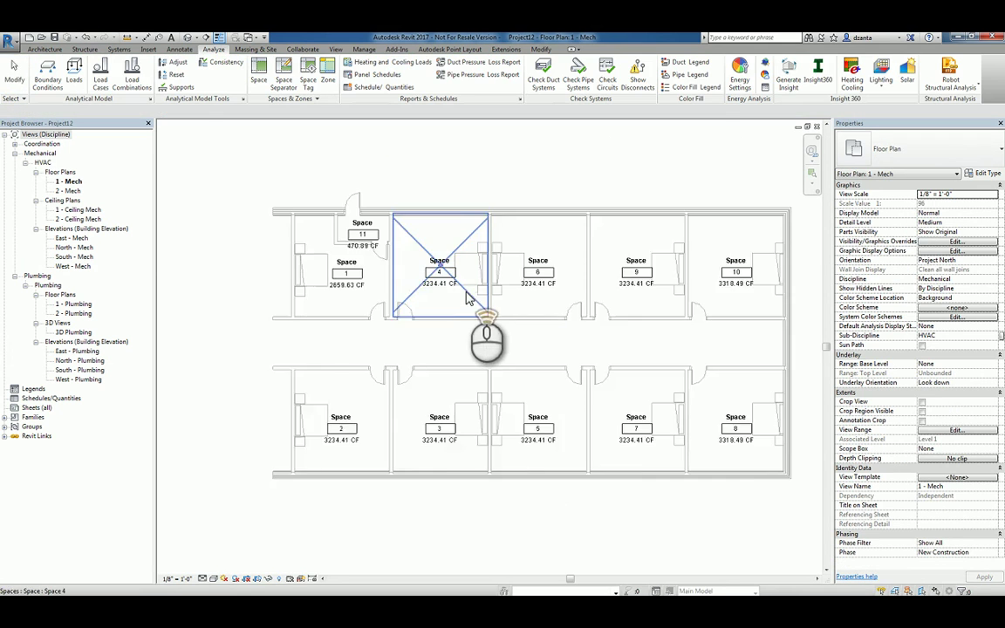
{"action": "scroll", "coordinate": [543, 333], "scroll_direction": "down", "scroll_amount": 2}
{"action": "left_click", "coordinate": [579, 384]}
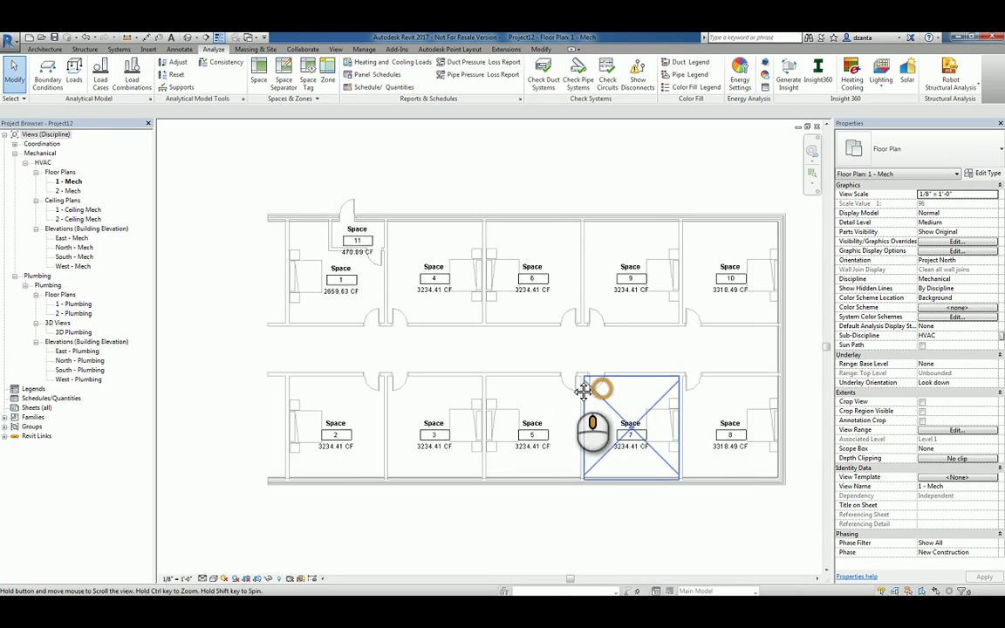
{"action": "scroll", "coordinate": [546, 380], "scroll_direction": "up", "scroll_amount": 1}
{"action": "left_click", "coordinate": [561, 476]}
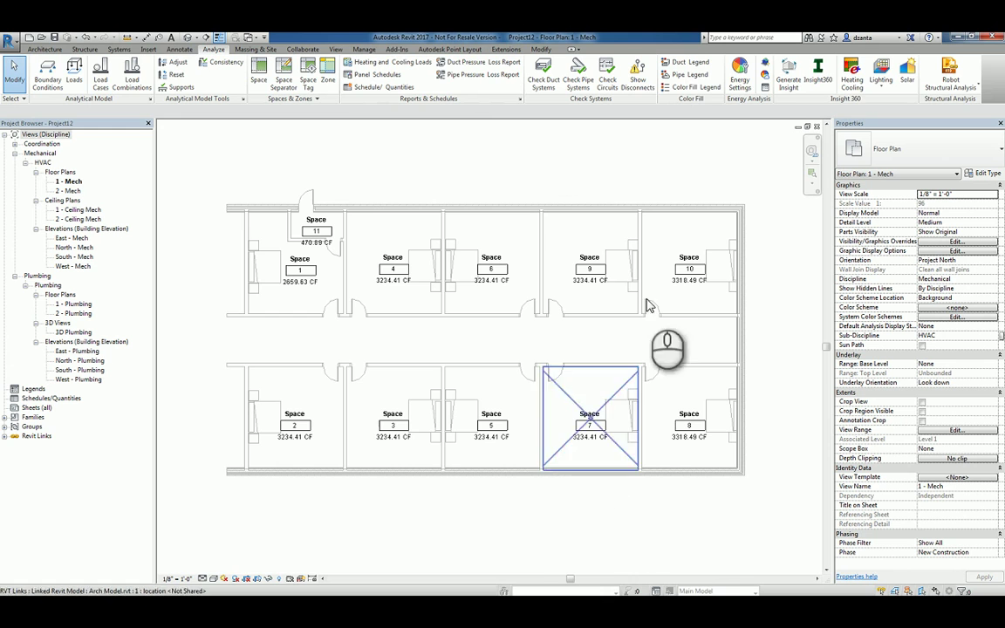
Run the Space Naming Utility to copy room names and numbers onto the spaces
{"action": "left_click", "coordinate": [396, 49]}
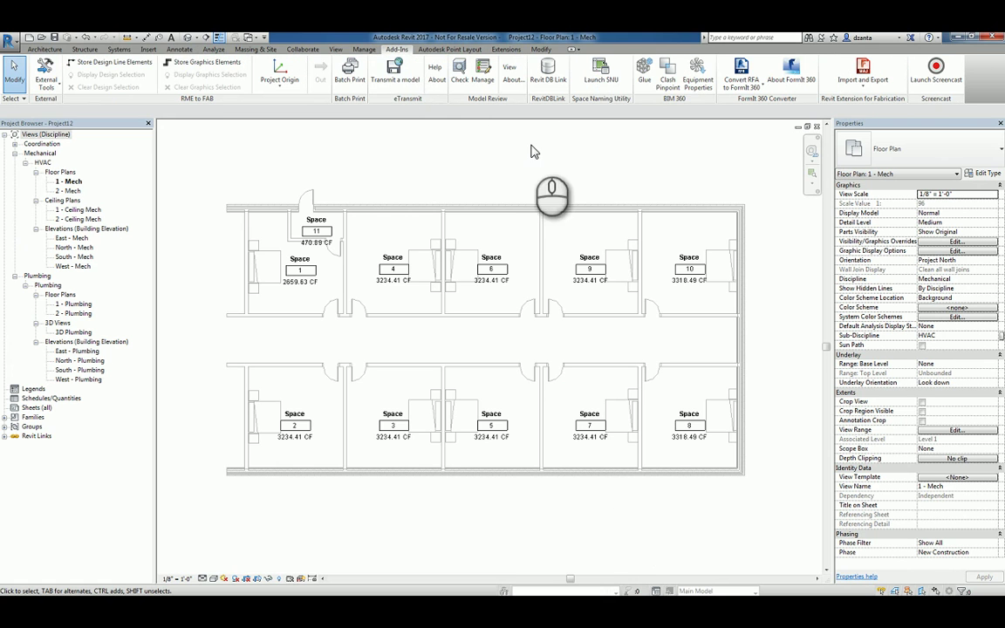
{"action": "left_click", "coordinate": [602, 76]}
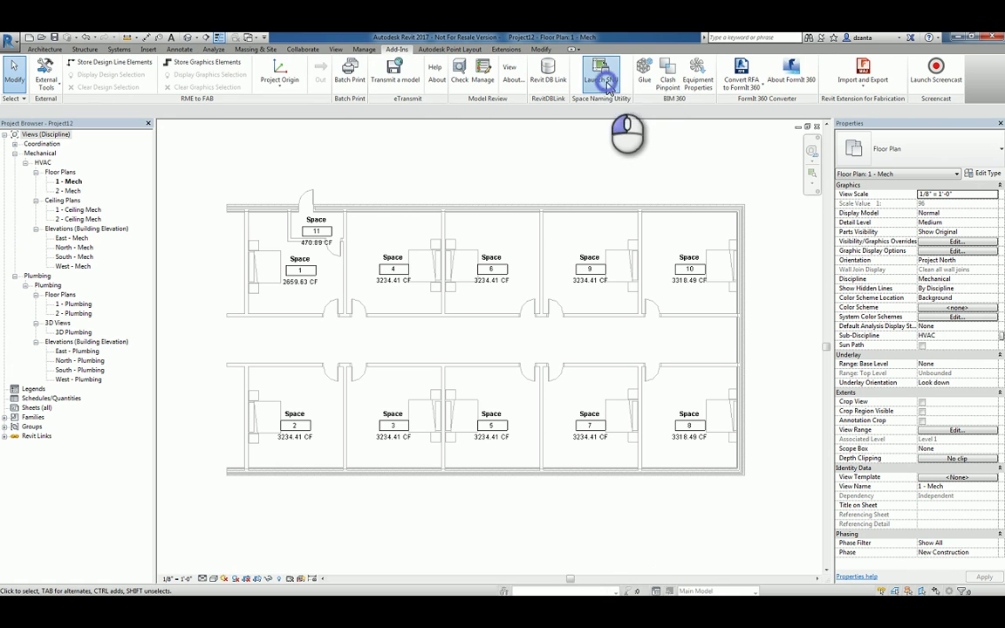
{"action": "left_click", "coordinate": [536, 407]}
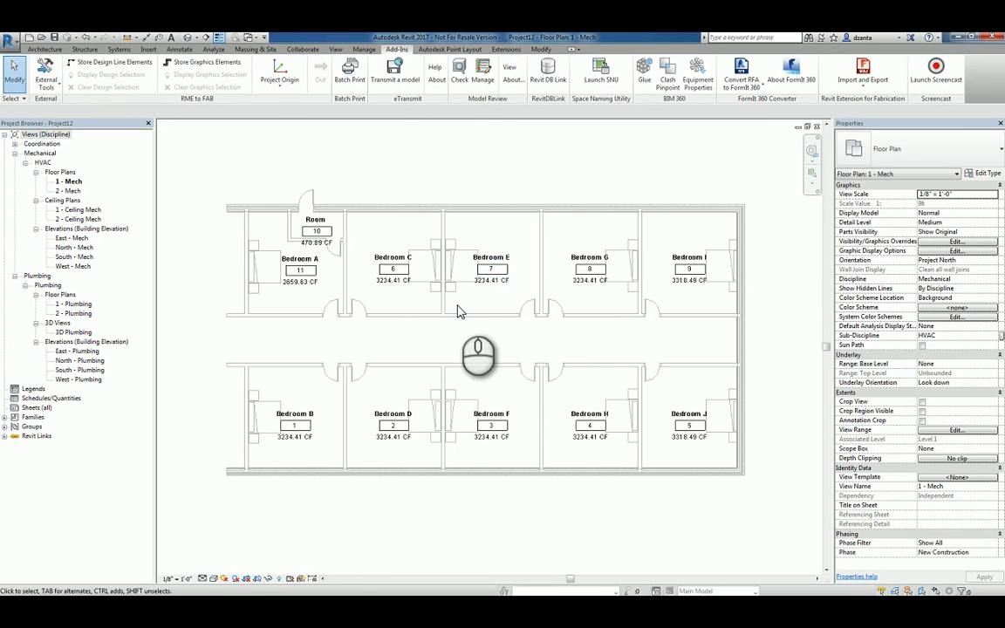
{"action": "left_click", "coordinate": [509, 169]}
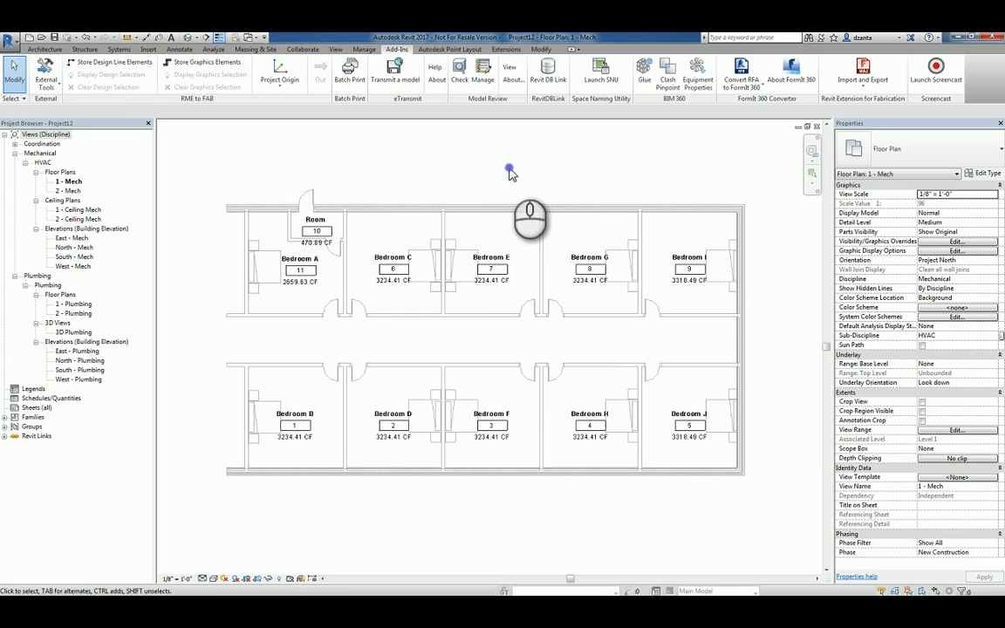
In Visibility/Graphics (VG), turn on the Spaces Interior and Reference subcategories to show the green fill
{"action": "key", "text": "g"}
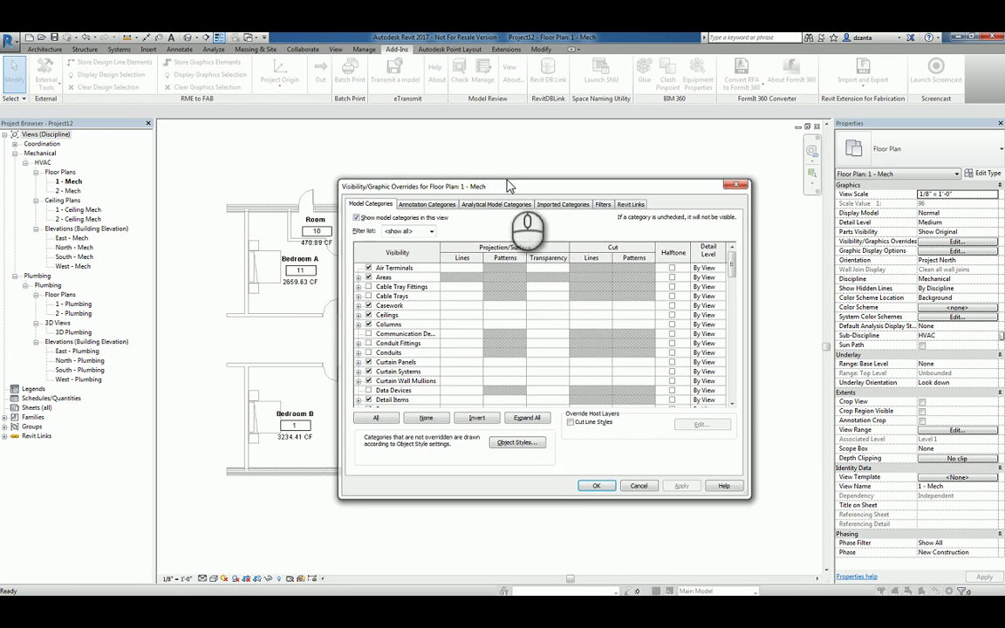
{"action": "mouse_move", "coordinate": [507, 186]}
{"action": "left_mouse_down"}
{"action": "mouse_move", "coordinate": [511, 198]}
{"action": "mouse_move", "coordinate": [488, 183]}
{"action": "left_mouse_up"}
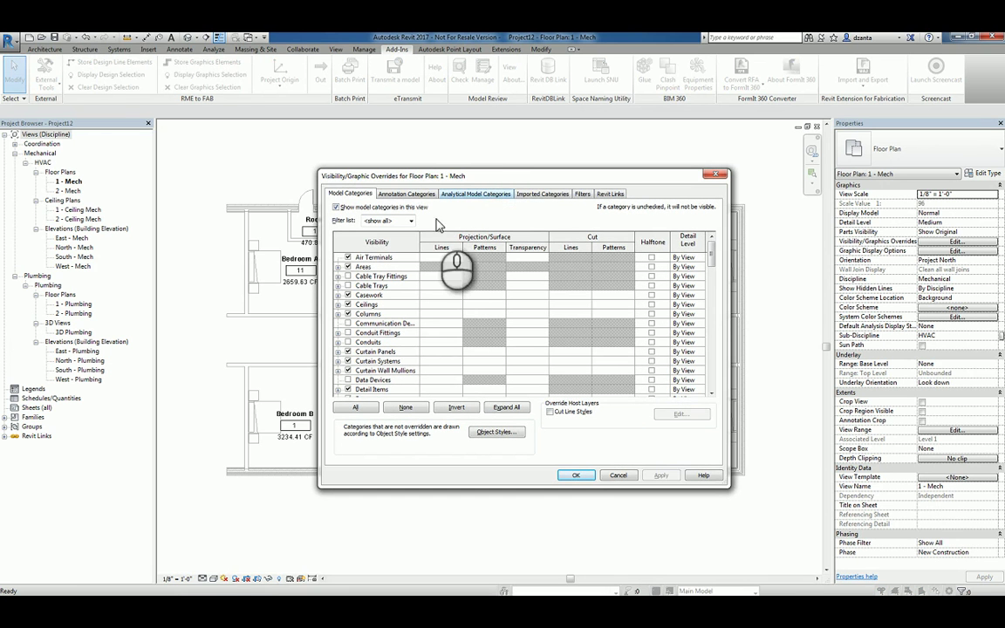
{"action": "left_click", "coordinate": [411, 222]}
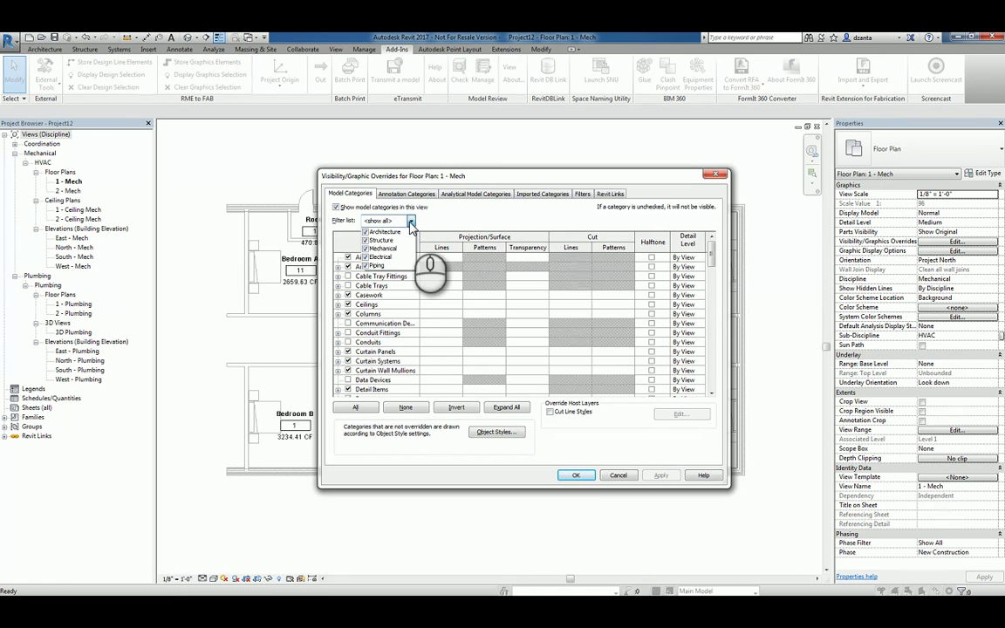
{"action": "left_click", "coordinate": [558, 214]}
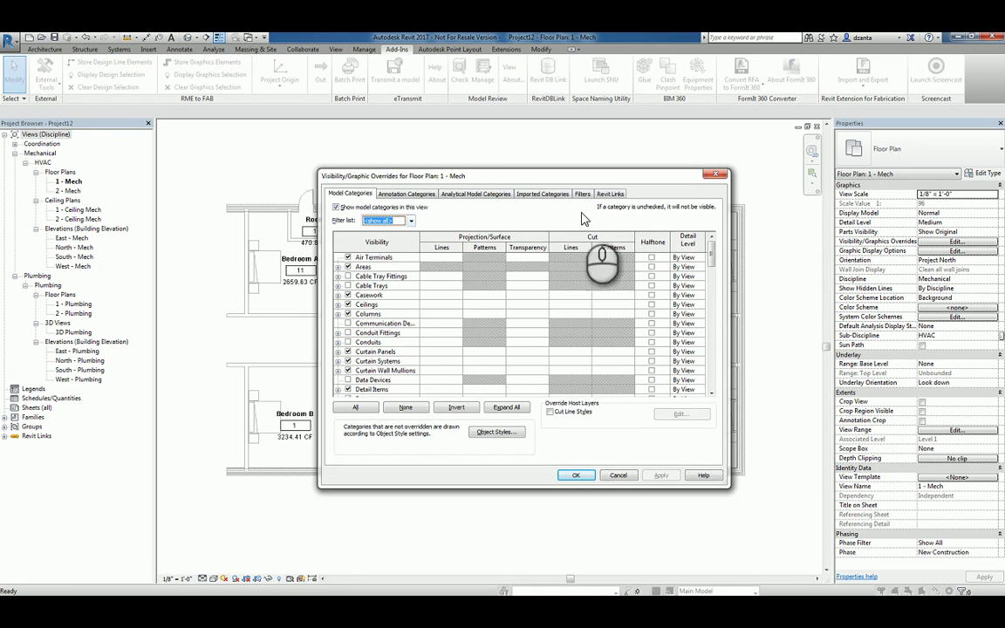
{"action": "left_click_drag", "start_coordinate": [711, 254], "coordinate": [713, 356]}
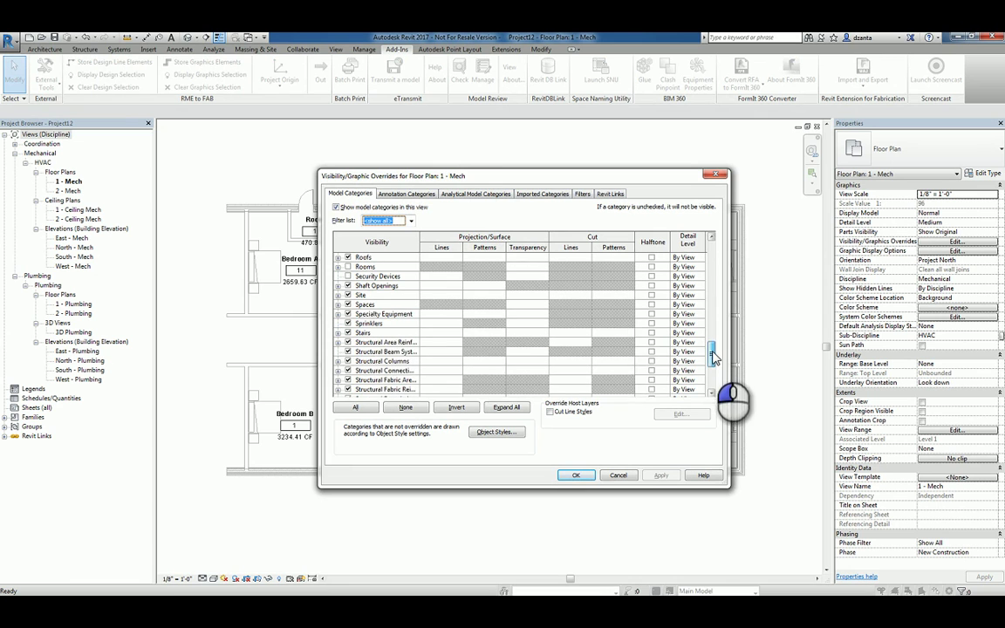
{"action": "left_click", "coordinate": [338, 304]}
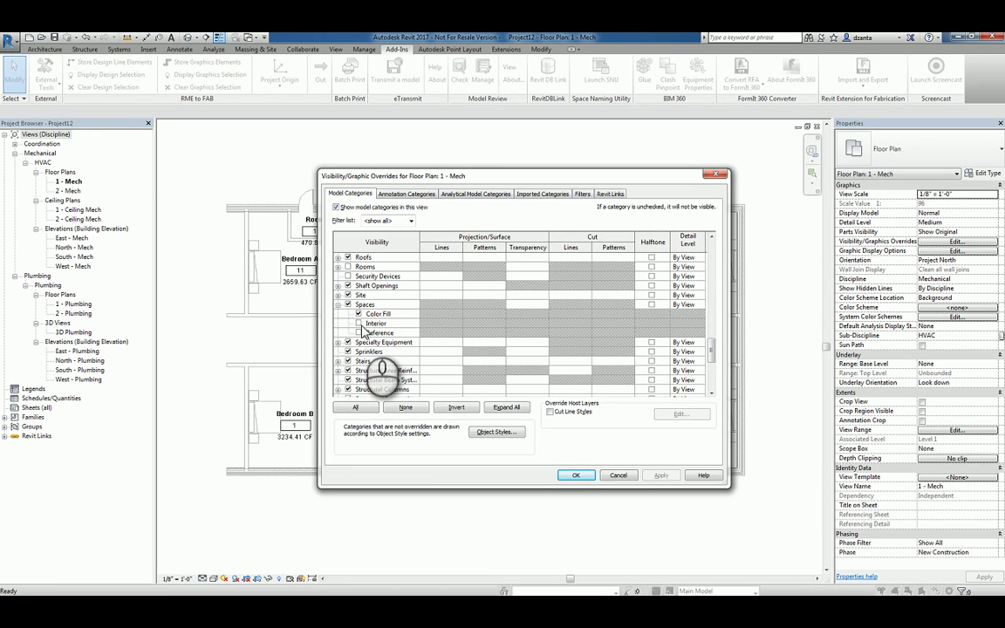
{"action": "left_click", "coordinate": [357, 323]}
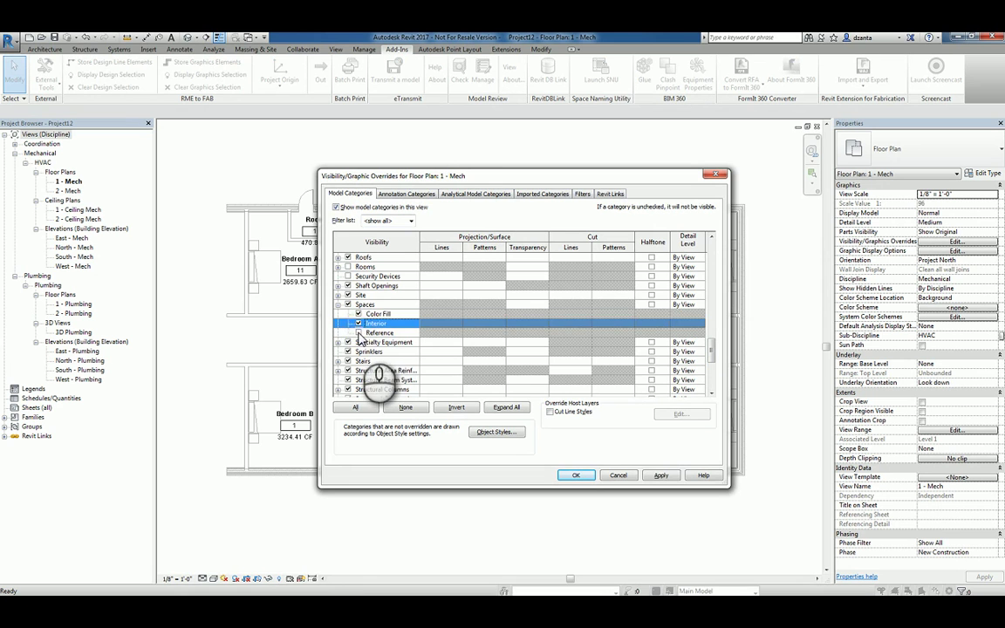
{"action": "left_click", "coordinate": [358, 333]}
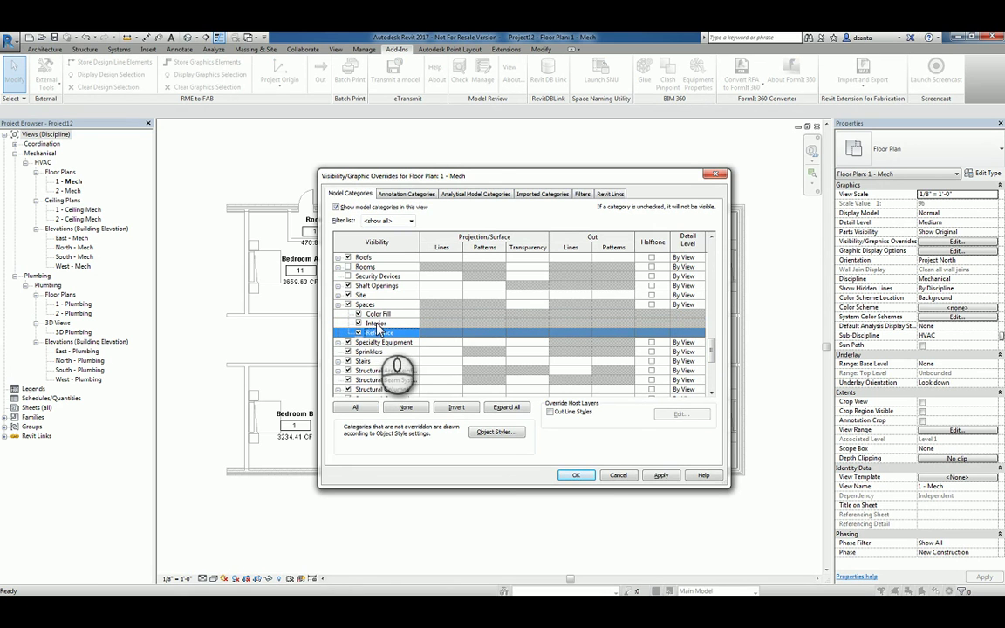
{"action": "left_click", "coordinate": [575, 475]}
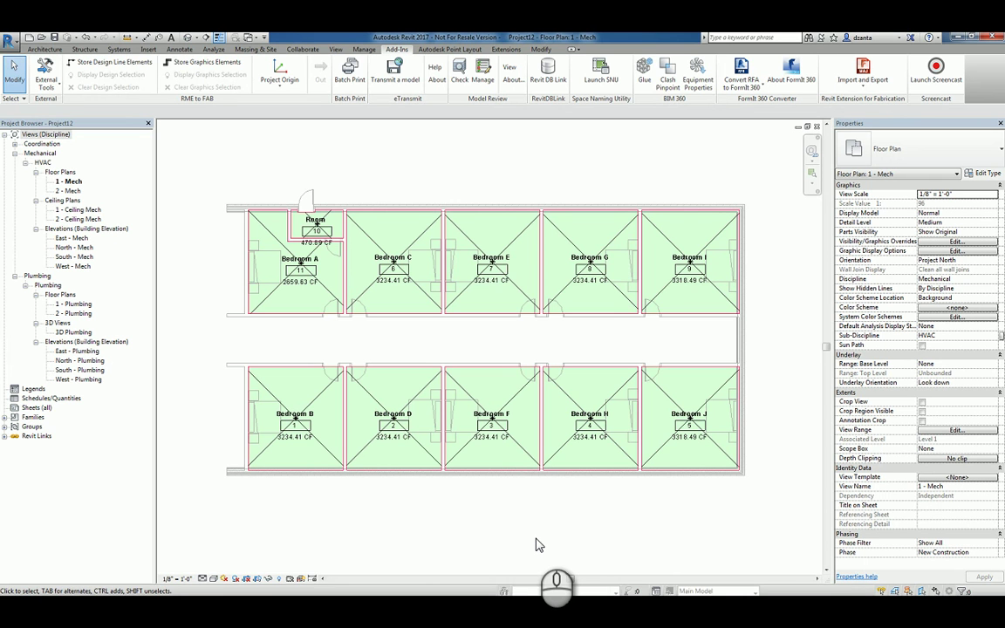
Switch to the Analyze tab for the zone tools
{"action": "left_click", "coordinate": [213, 50]}
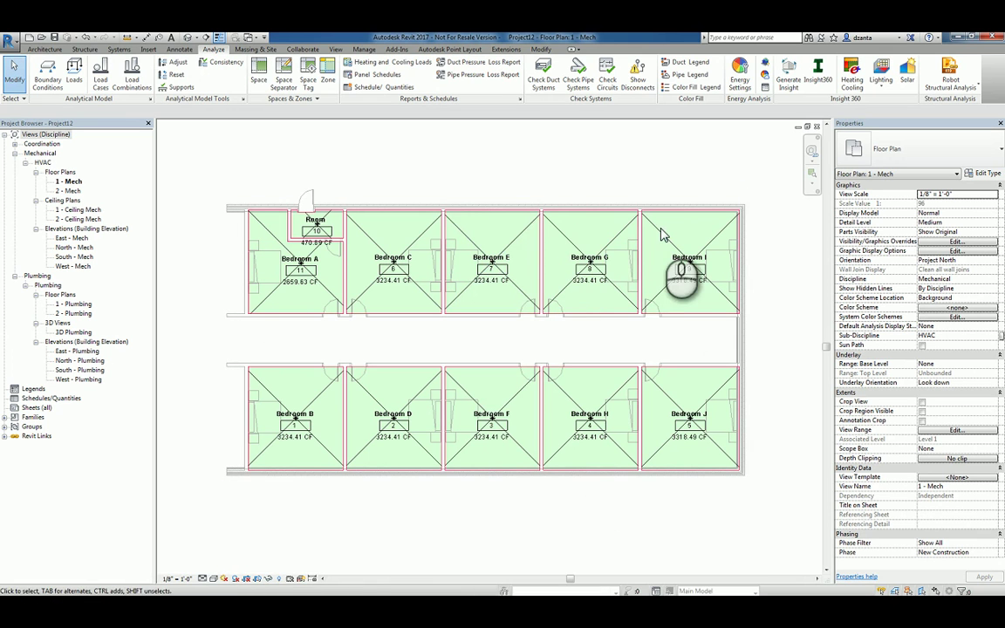
Create an HVAC zone from Bedrooms A, C, E, G and I, then finish editing it
{"action": "left_click", "coordinate": [326, 76]}
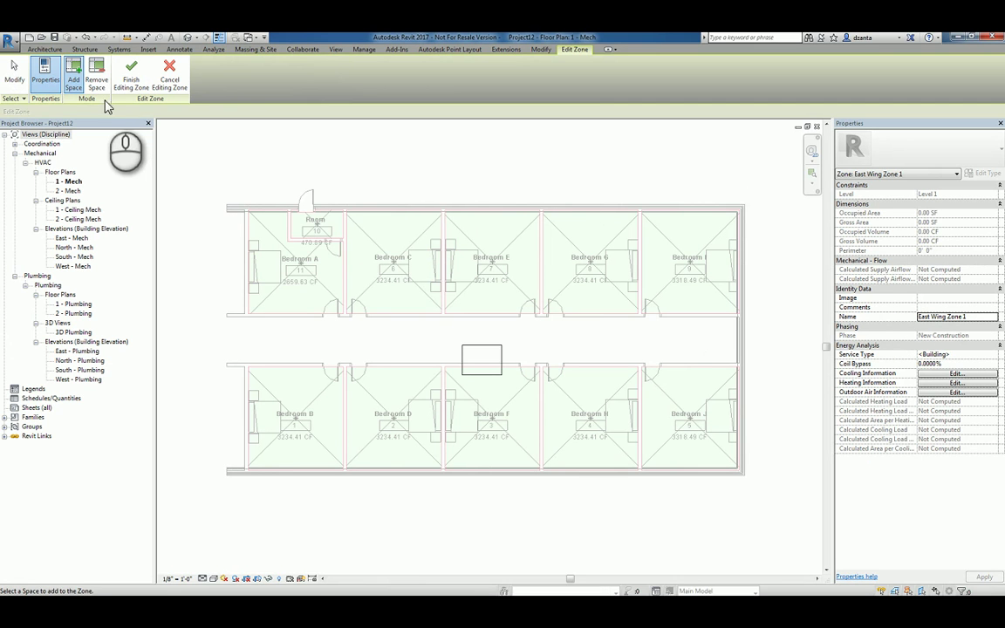
{"action": "left_click", "coordinate": [288, 292]}
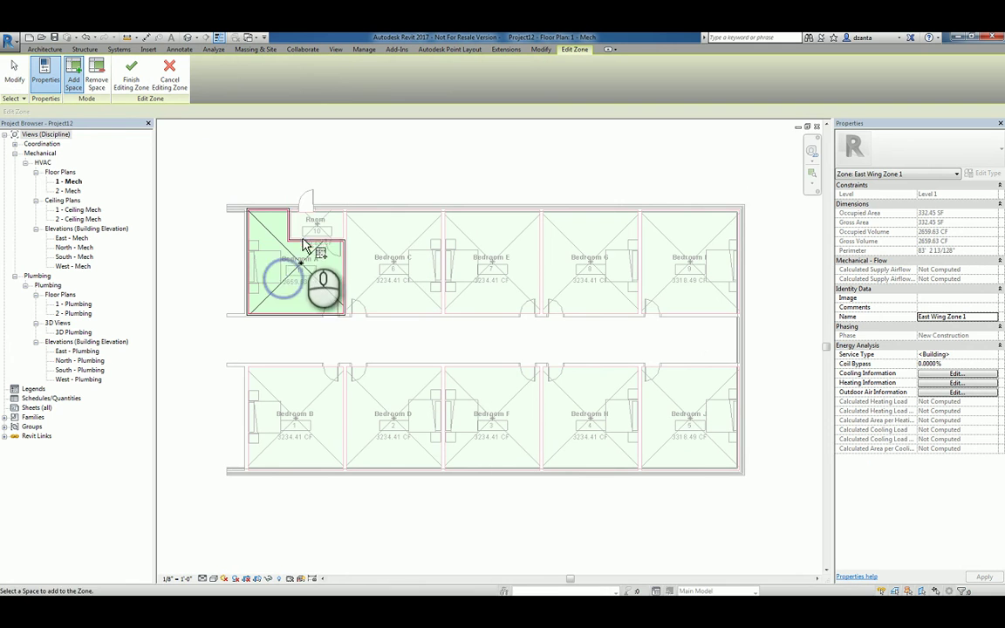
{"action": "left_click", "coordinate": [373, 281]}
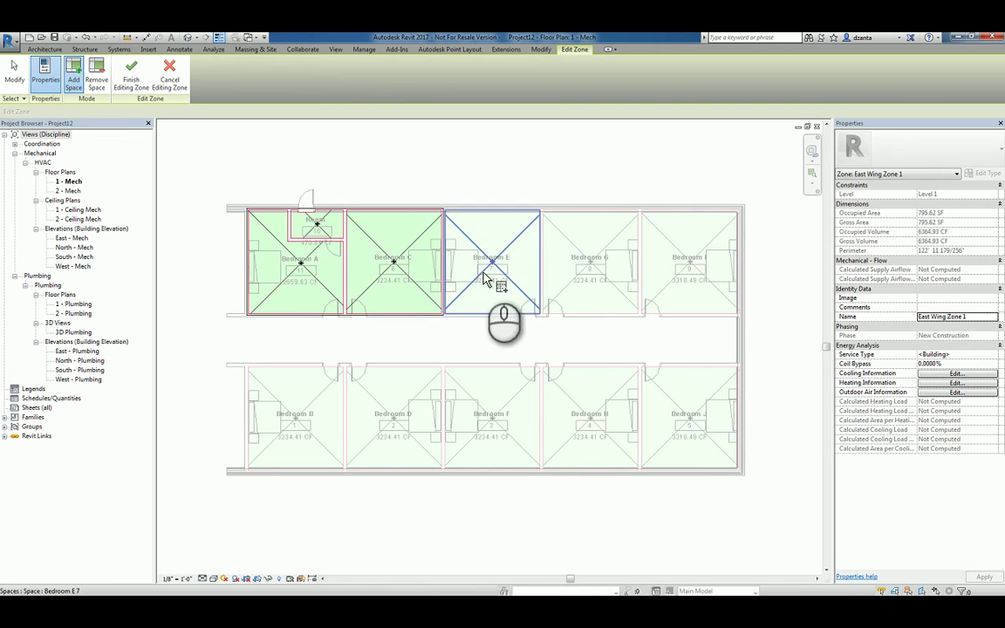
{"action": "left_click", "coordinate": [479, 270]}
{"action": "left_click", "coordinate": [578, 253]}
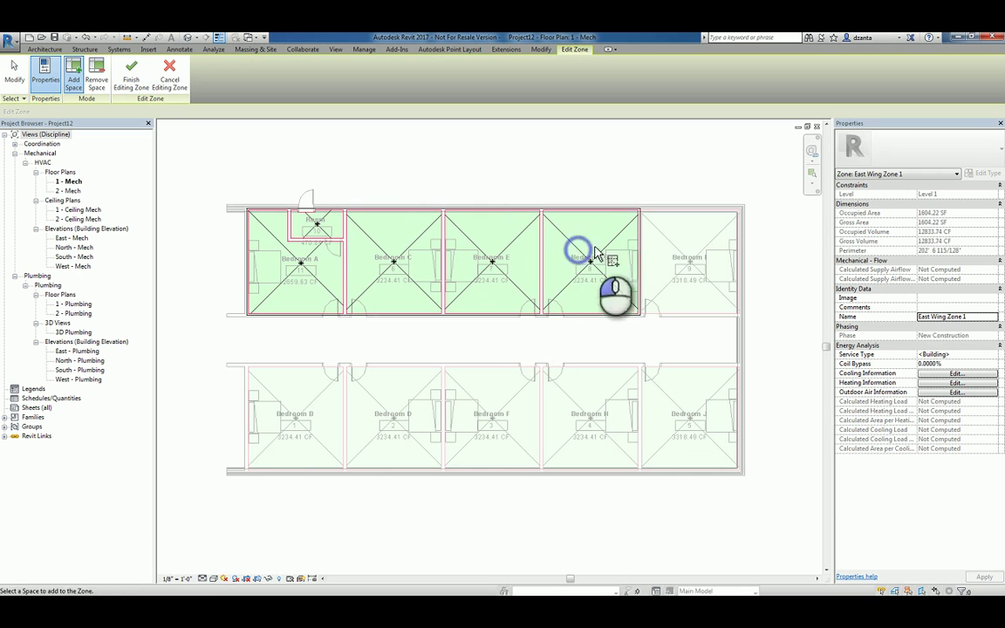
{"action": "left_click", "coordinate": [674, 249]}
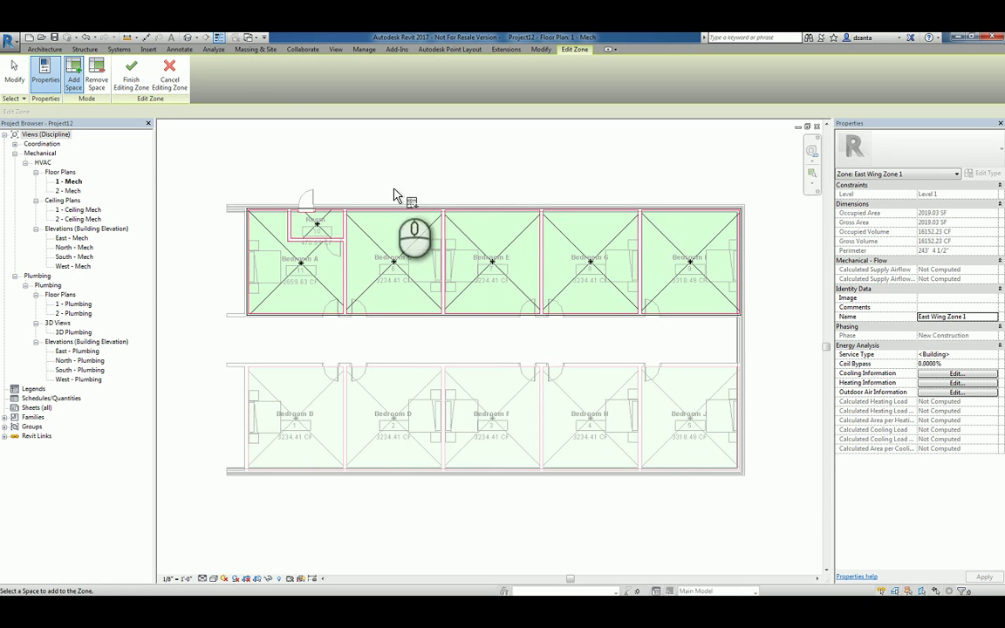
{"action": "left_click", "coordinate": [133, 88]}
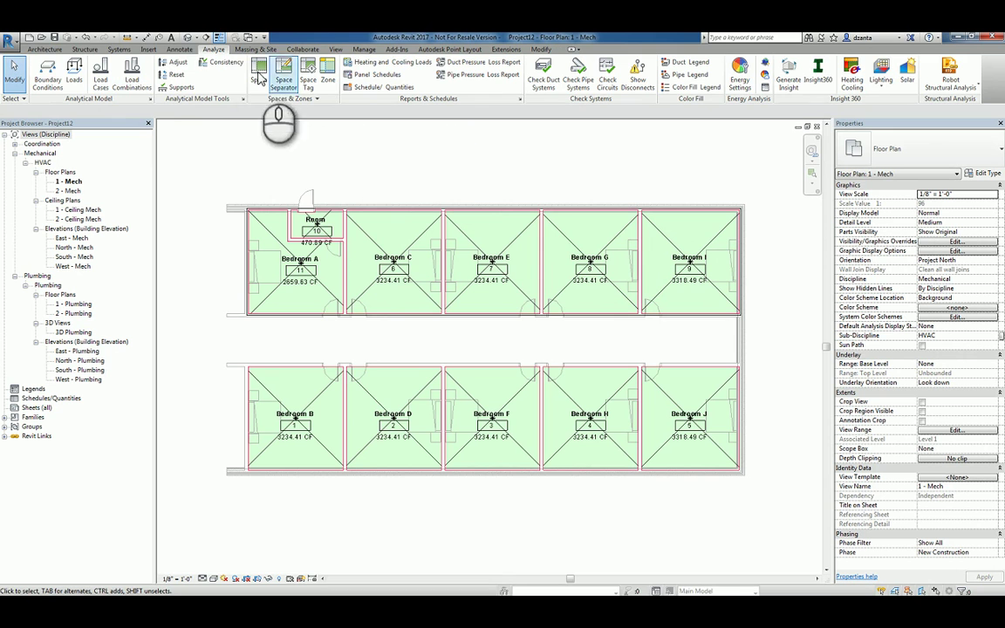
Tag the upper HVAC zone and position the tag above Bedroom E
{"action": "left_click", "coordinate": [191, 53]}
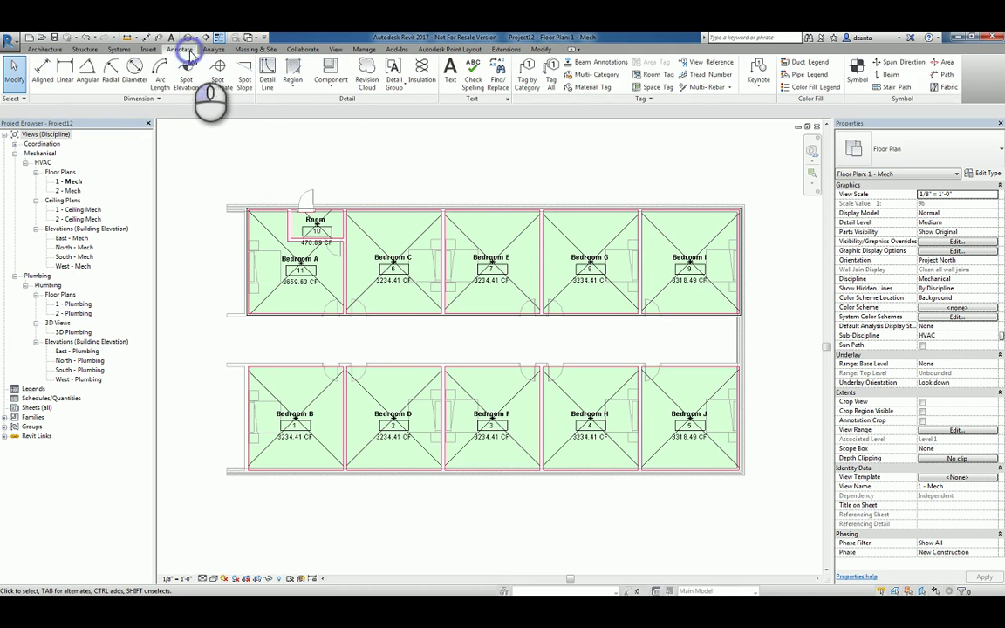
{"action": "left_click", "coordinate": [528, 87]}
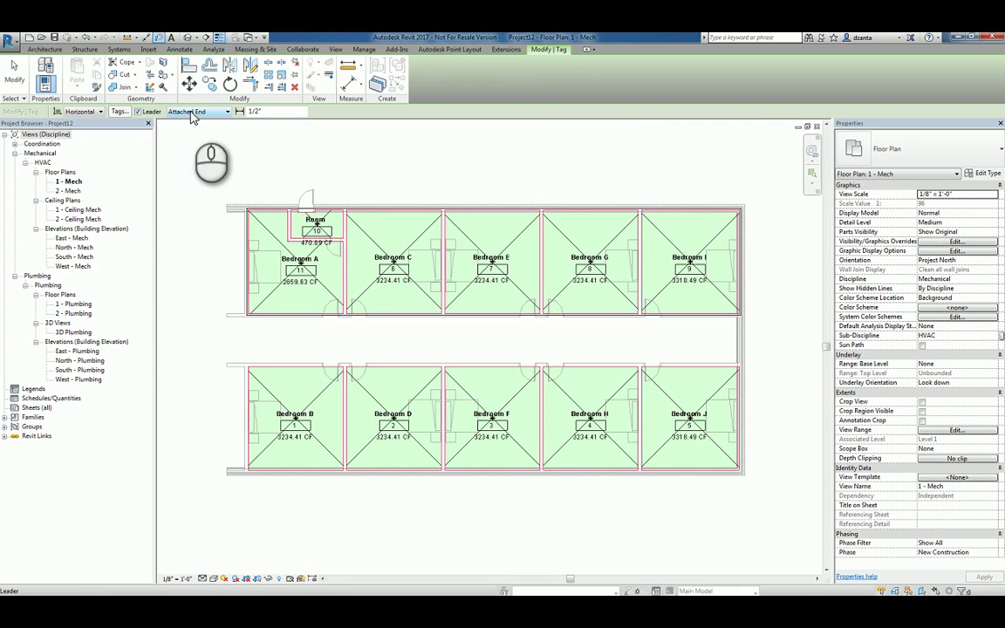
{"action": "left_click", "coordinate": [468, 229]}
{"action": "mouse_move", "coordinate": [493, 171]}
{"action": "left_mouse_down"}
{"action": "mouse_move", "coordinate": [550, 180]}
{"action": "mouse_move", "coordinate": [489, 218]}
{"action": "mouse_move", "coordinate": [495, 172]}
{"action": "left_mouse_up"}
{"action": "left_click", "coordinate": [14, 77]}
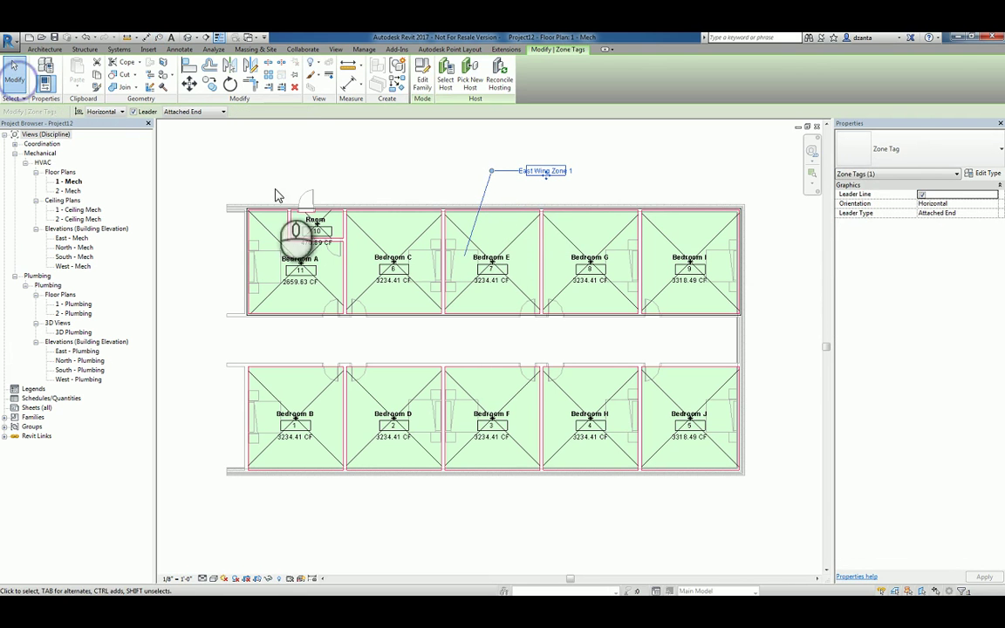
{"action": "left_click", "coordinate": [288, 156]}
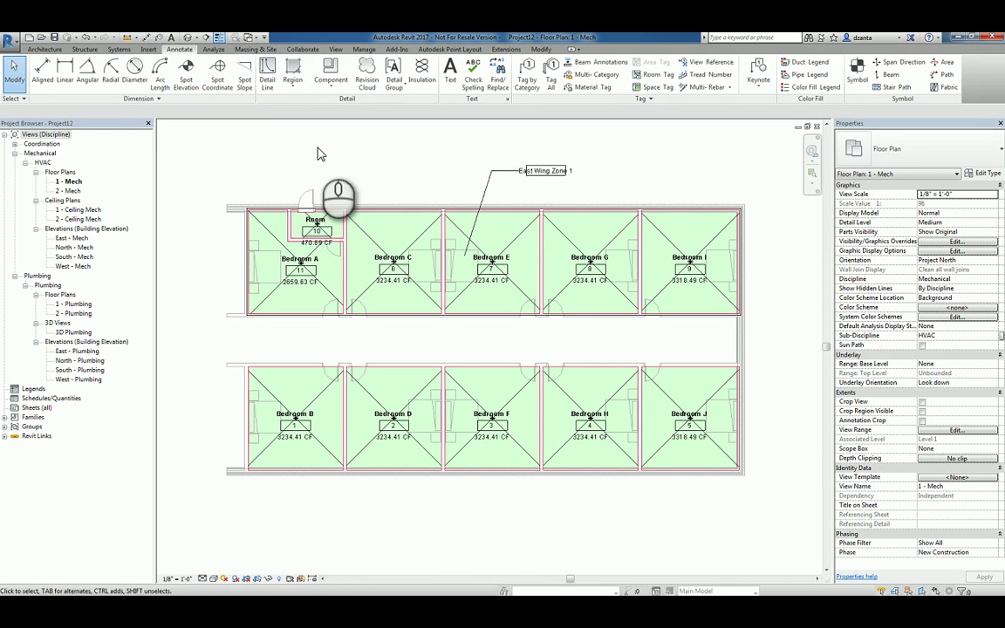
{"action": "left_click", "coordinate": [546, 172]}
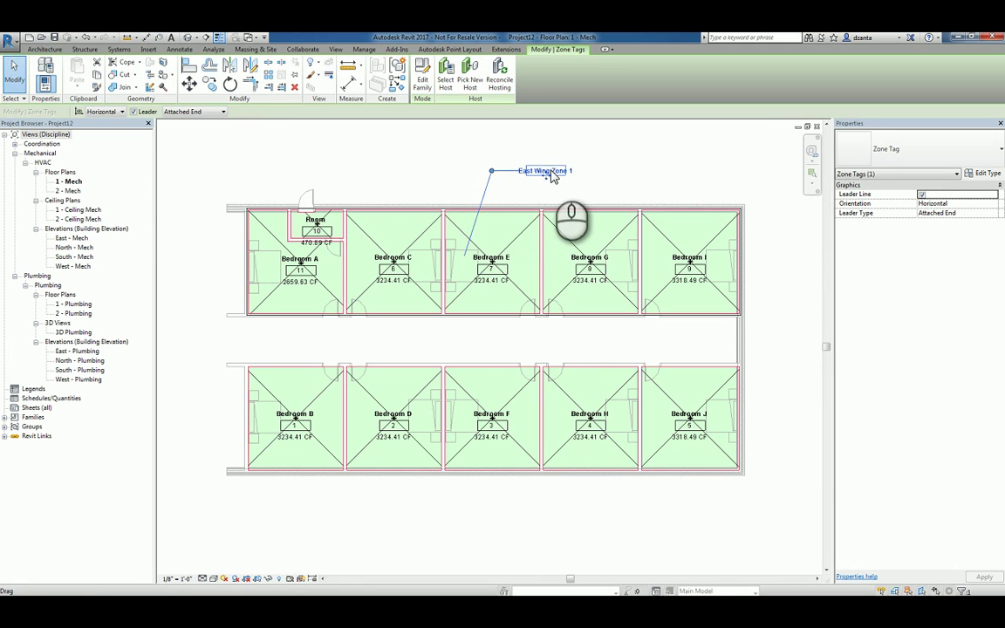
{"action": "left_click", "coordinate": [448, 170]}
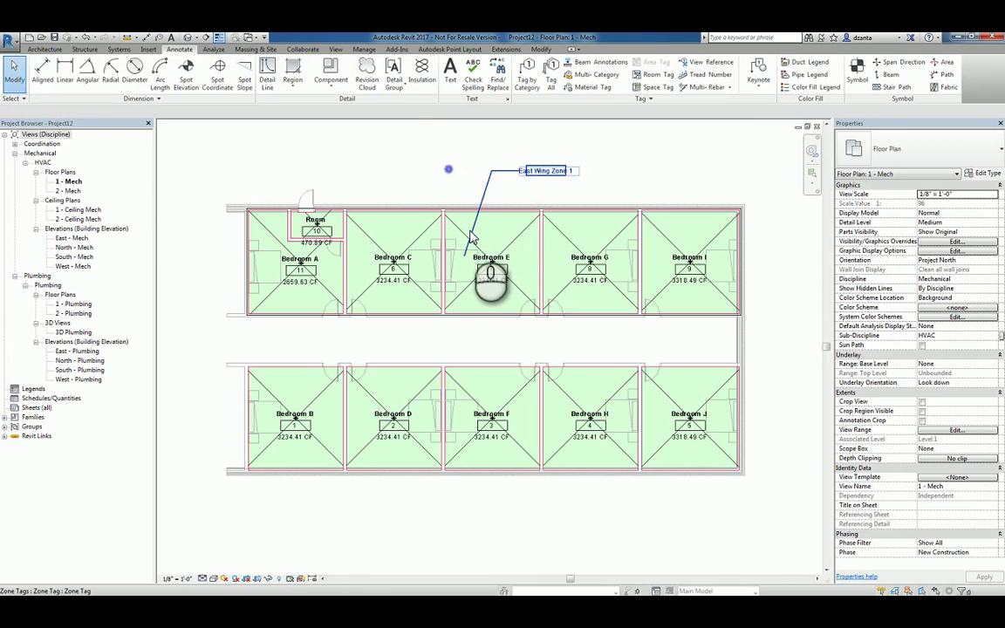
Rename the upper zone to East Wing Zone 1A in Properties
{"action": "left_click", "coordinate": [463, 255]}
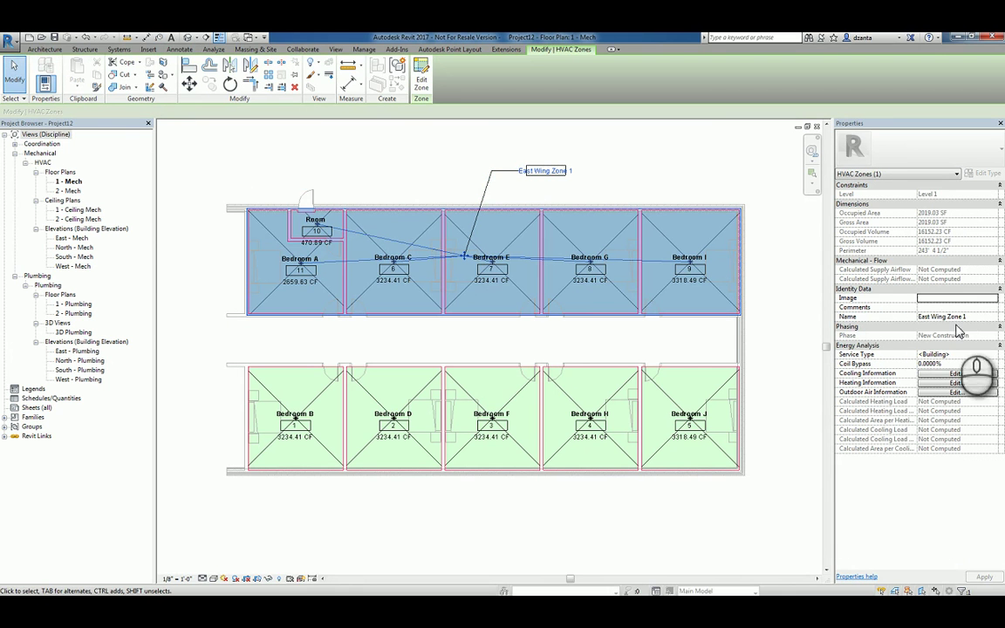
{"action": "left_click", "coordinate": [983, 317]}
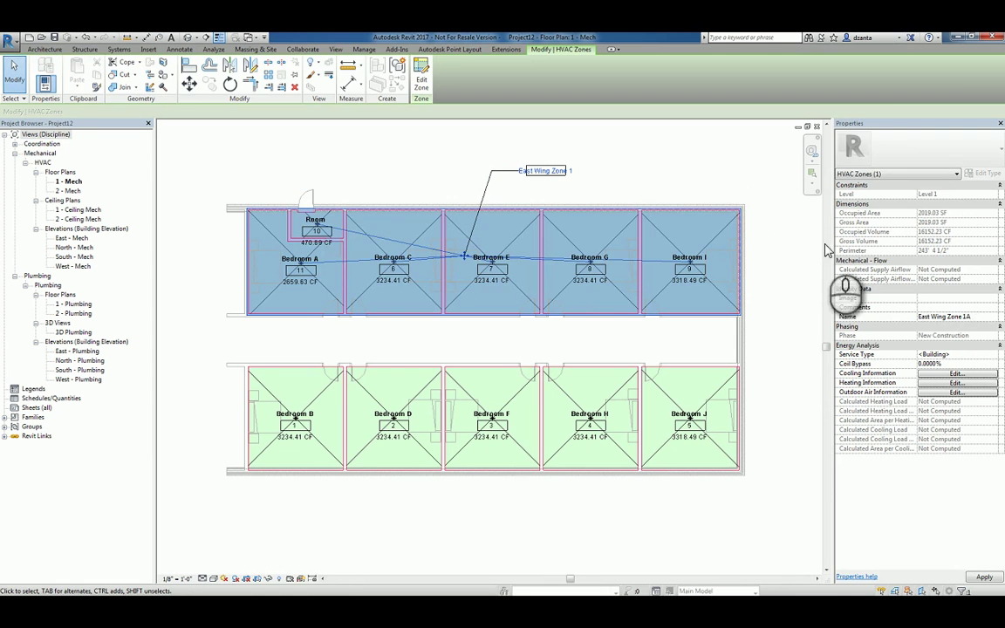
{"action": "left_click", "coordinate": [668, 170]}
Create a zone from lower-row Bedrooms B, D, F, H and J, totalling 2032.01 SF
{"action": "left_click", "coordinate": [346, 147]}
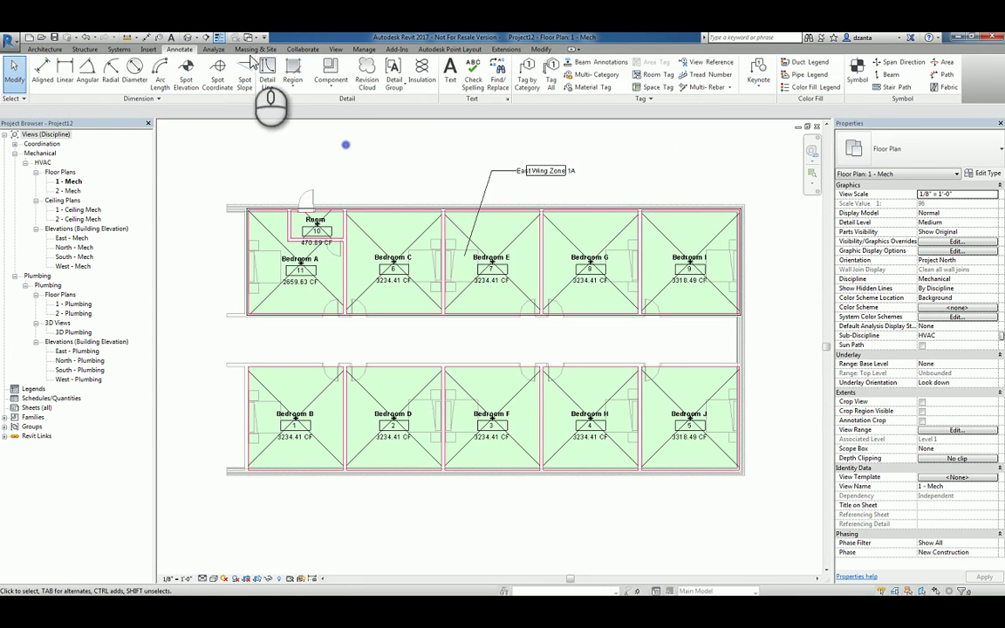
{"action": "left_click", "coordinate": [214, 49]}
{"action": "left_click", "coordinate": [328, 84]}
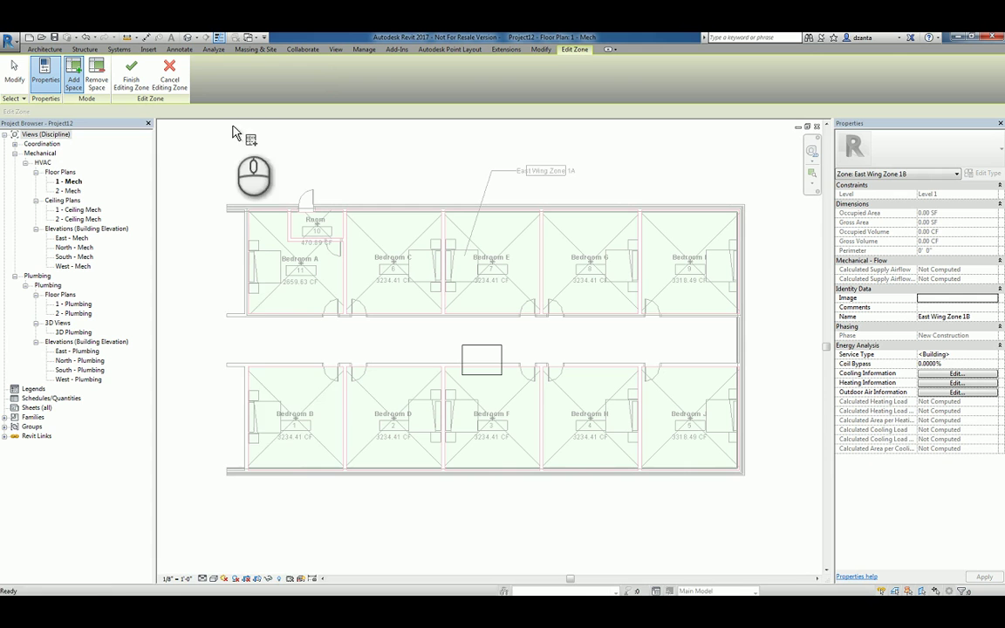
{"action": "left_click_drag", "start_coordinate": [292, 502], "coordinate": [781, 358]}
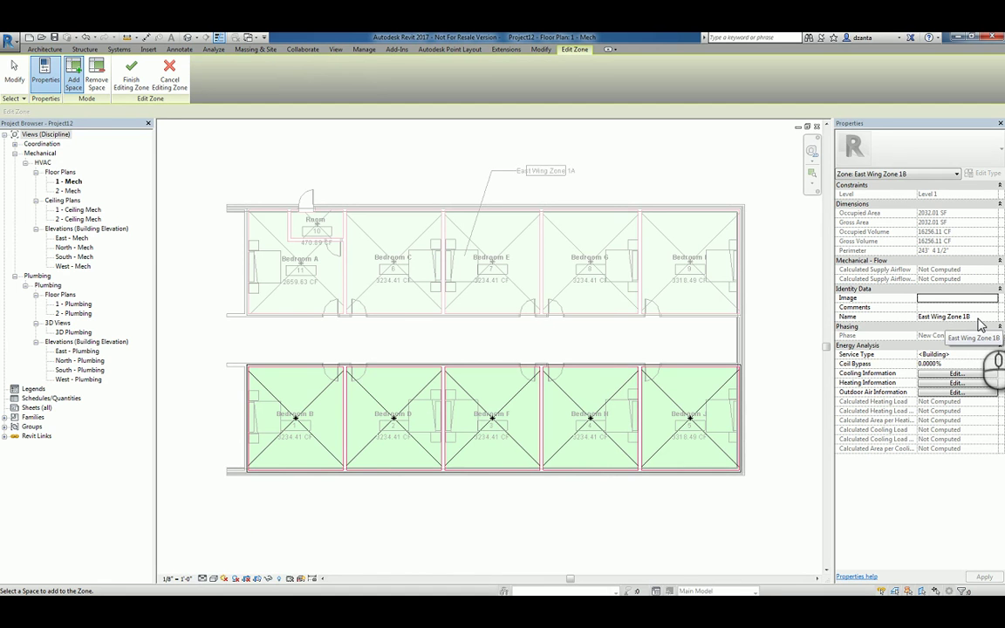
{"action": "left_click", "coordinate": [128, 79]}
Tag East Wing Zone 1B below the lower bedrooms, shifted left with its leader into Bedroom F
{"action": "left_click", "coordinate": [257, 147]}
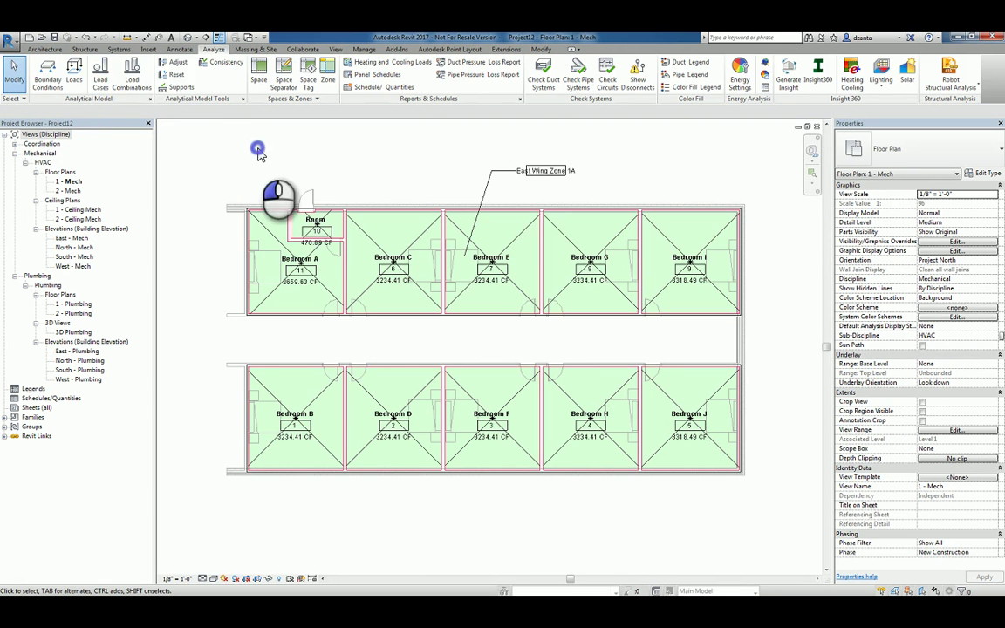
{"action": "left_click", "coordinate": [179, 48]}
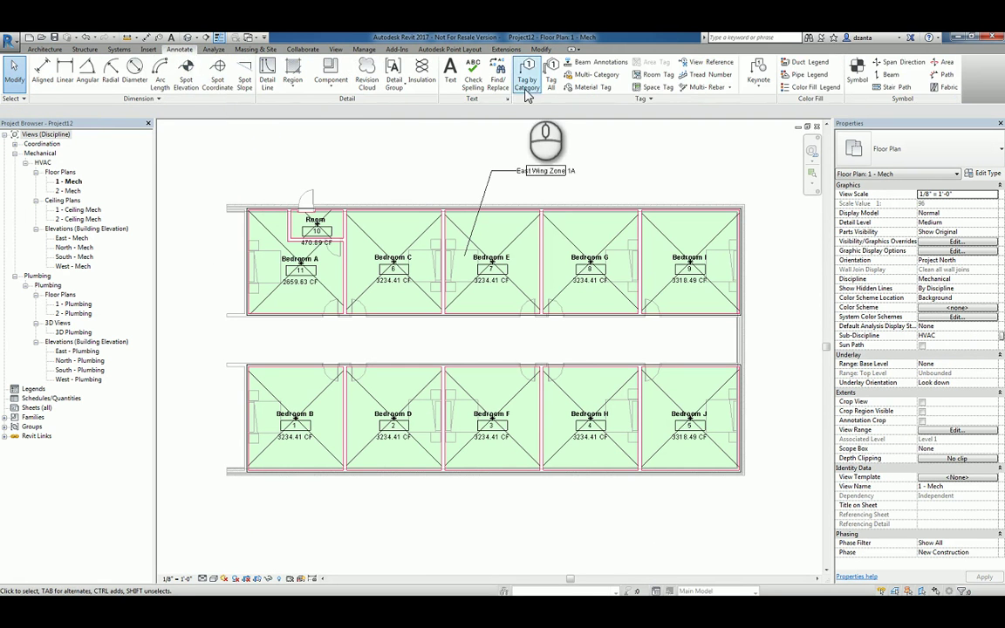
{"action": "left_click", "coordinate": [474, 75]}
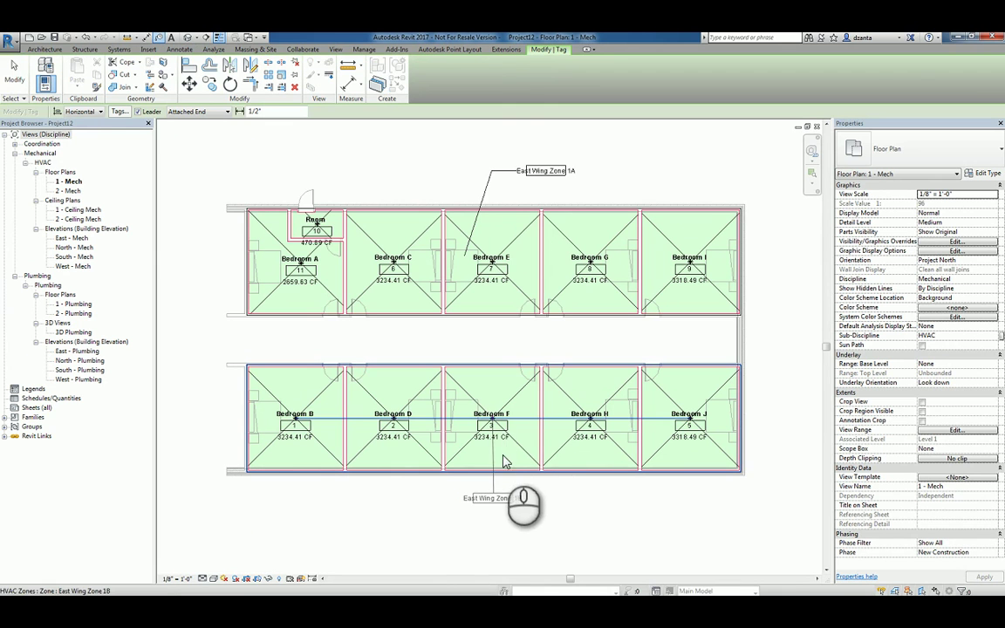
{"action": "left_click", "coordinate": [493, 455]}
{"action": "left_click", "coordinate": [16, 73]}
{"action": "left_click", "coordinate": [494, 500]}
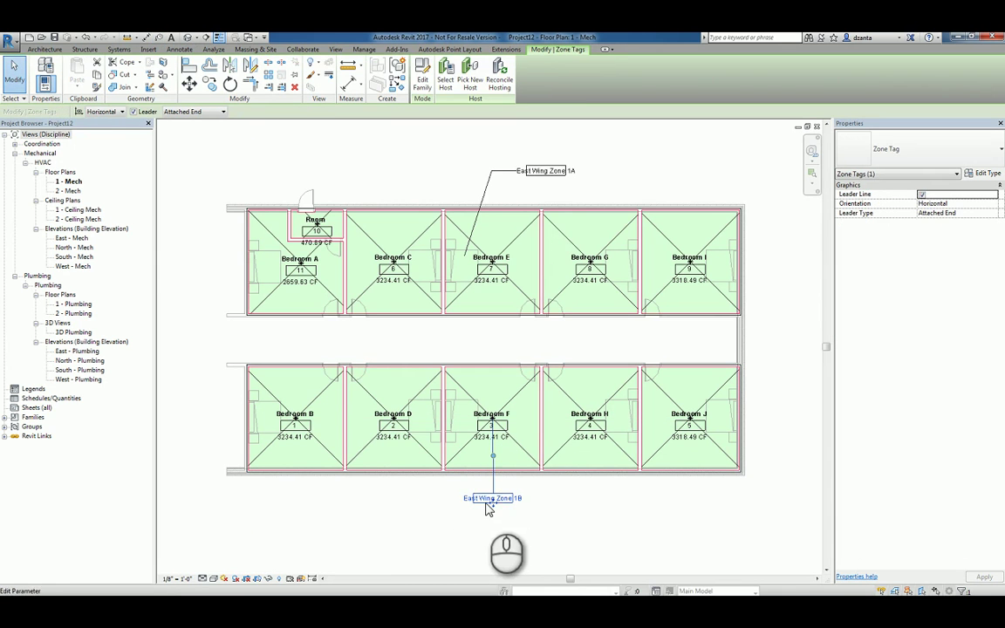
{"action": "left_click_drag", "start_coordinate": [447, 510], "coordinate": [414, 510]}
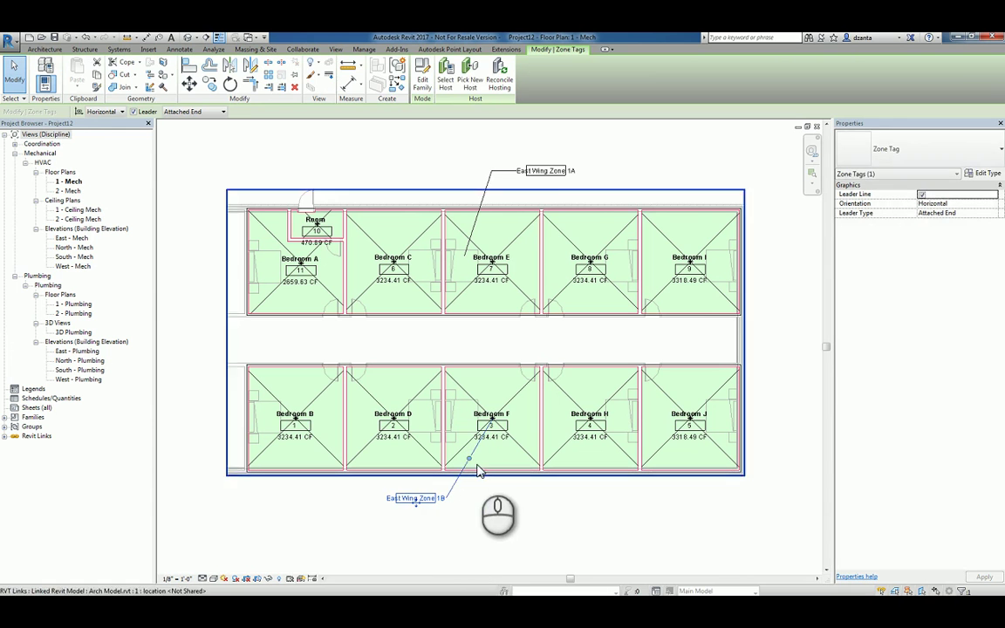
{"action": "left_click_drag", "start_coordinate": [469, 460], "coordinate": [464, 508]}
{"action": "left_click", "coordinate": [464, 529]}
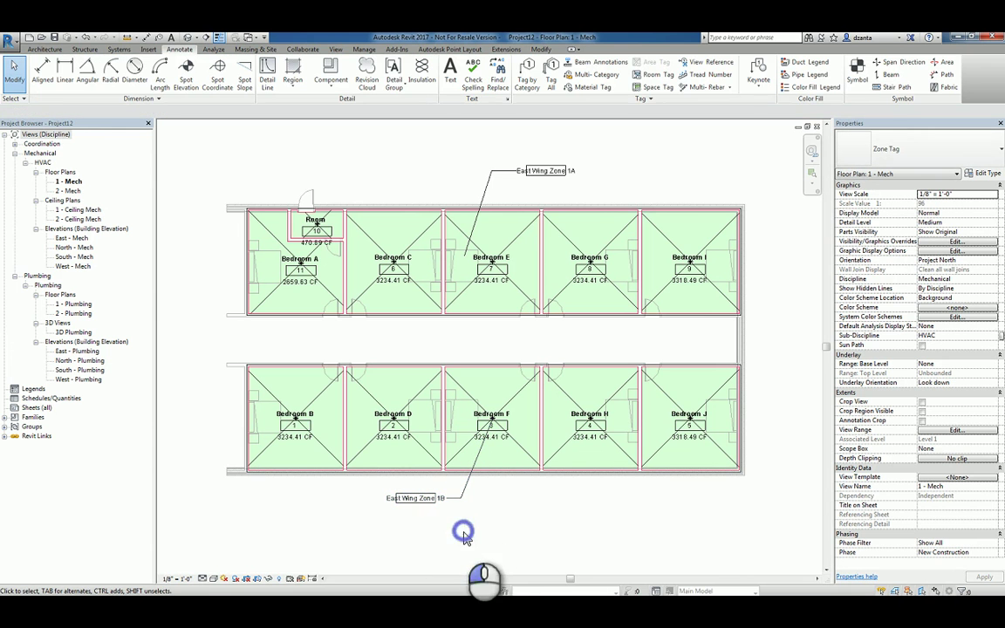